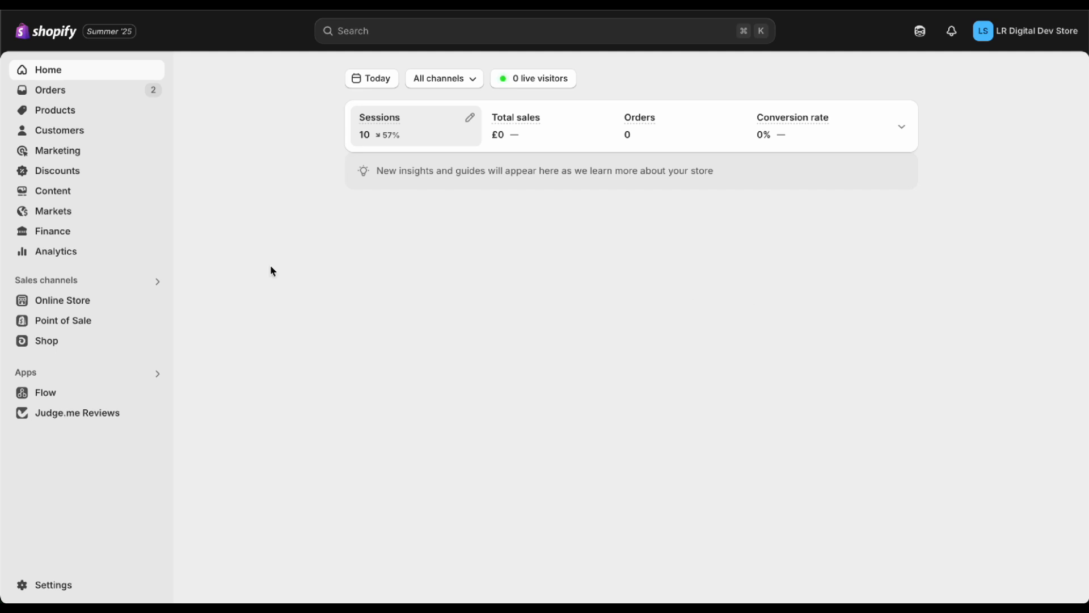
Open the store's content menus, review the "Main menu (Spring/Summer)" menu and return to the menu list
click(74, 193)
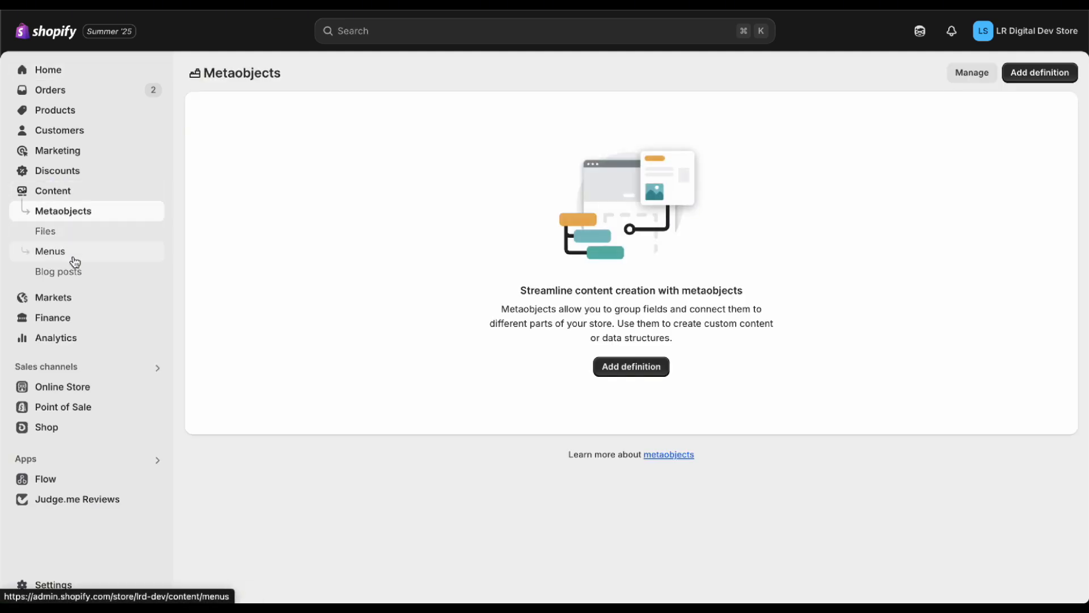
click(75, 259)
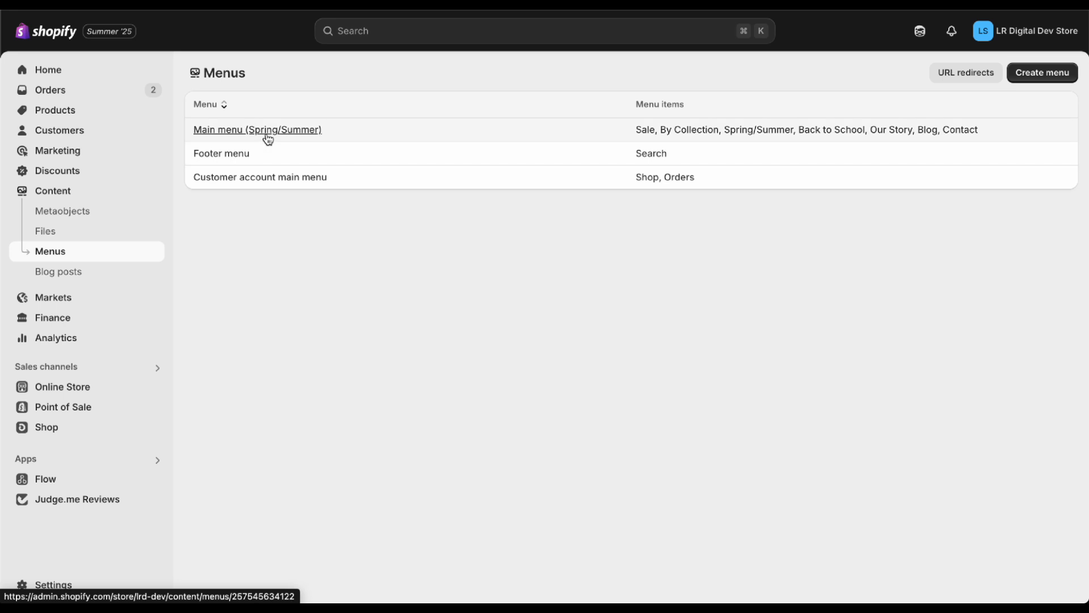
click(266, 135)
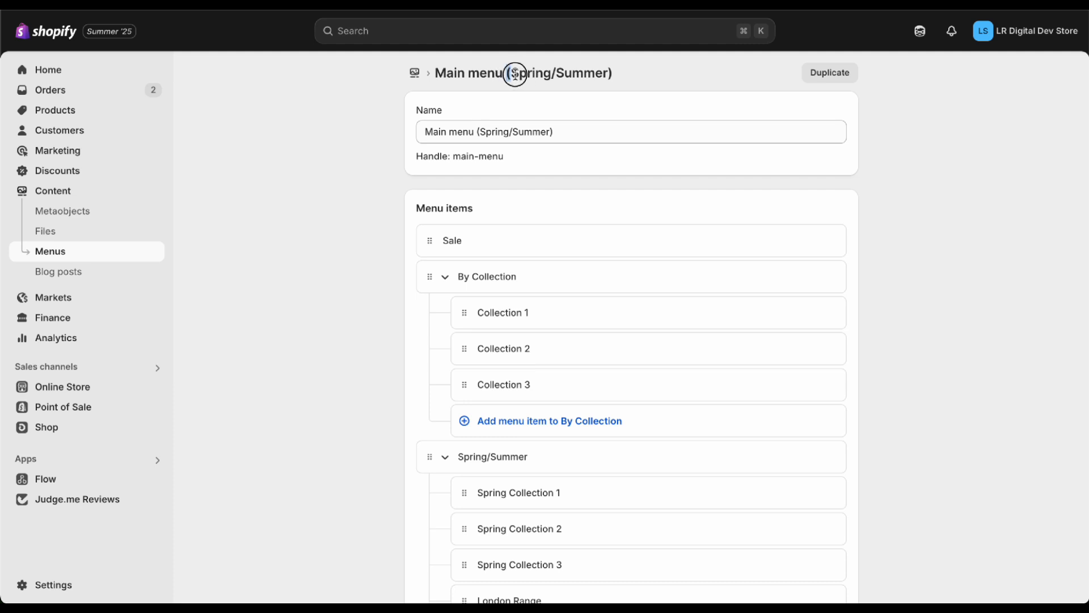
drag(511, 74, 605, 76)
click(653, 79)
click(414, 74)
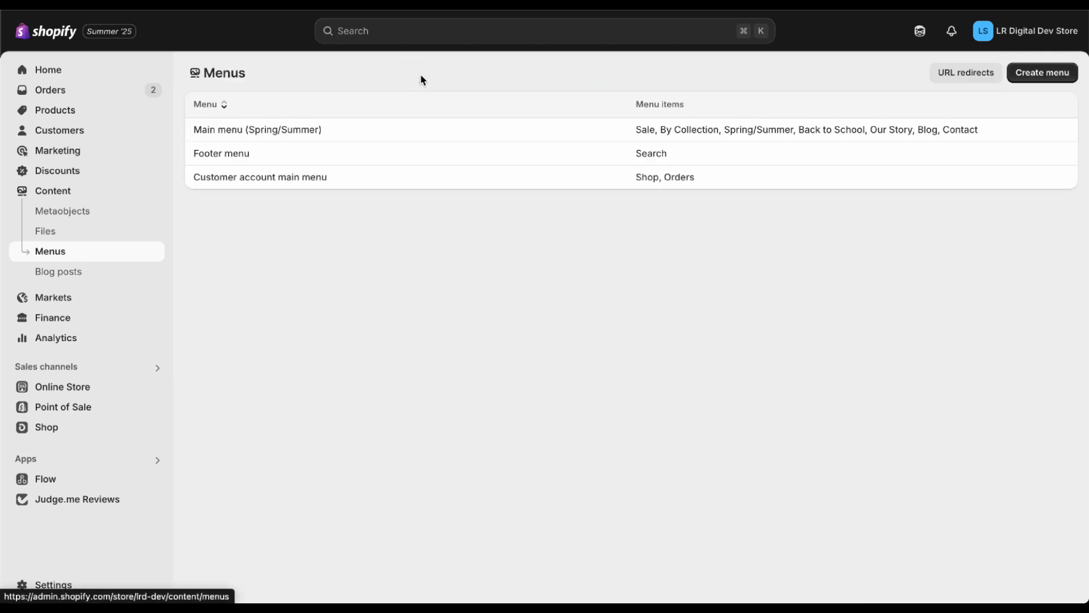
click(1019, 73)
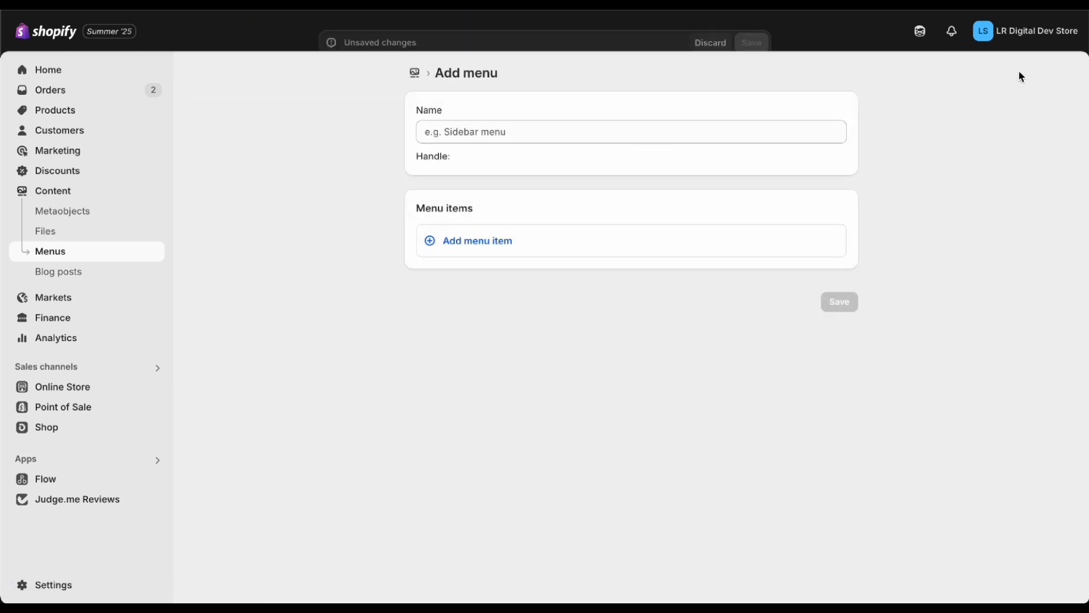
click(571, 122)
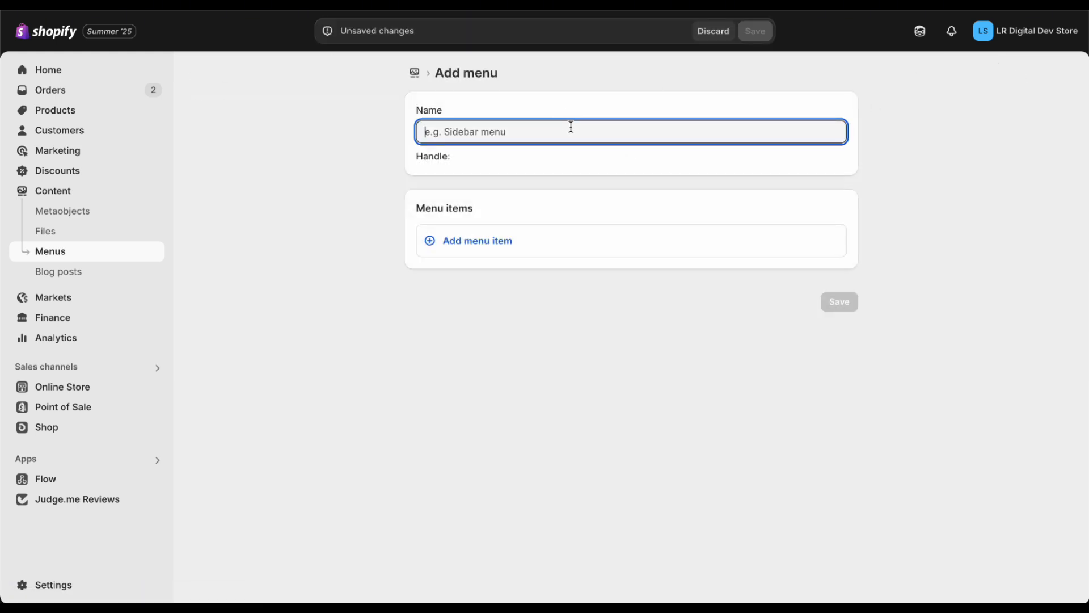
click(488, 240)
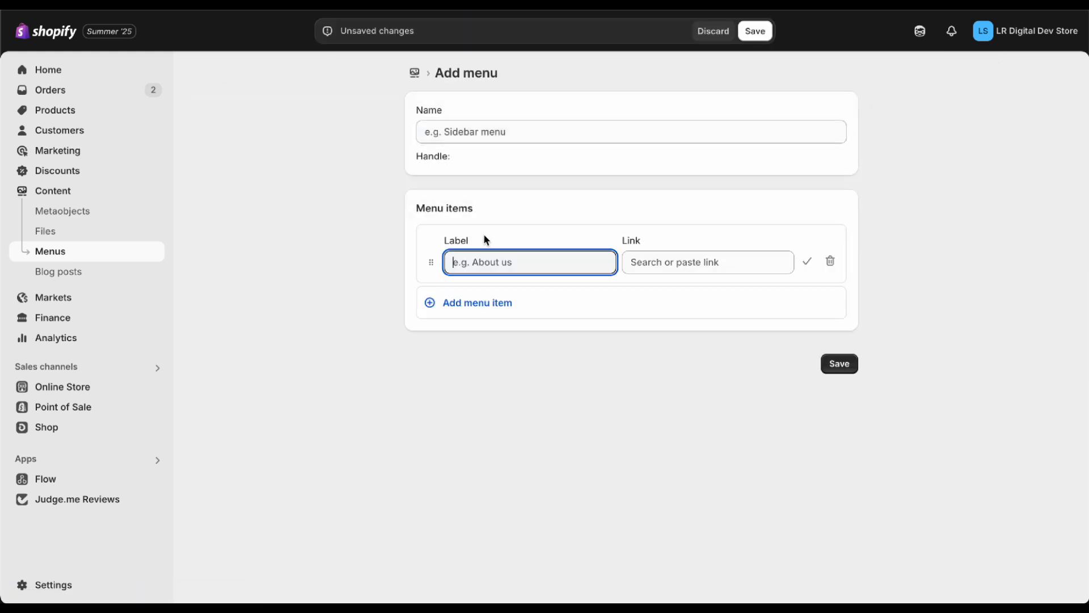
click(643, 264)
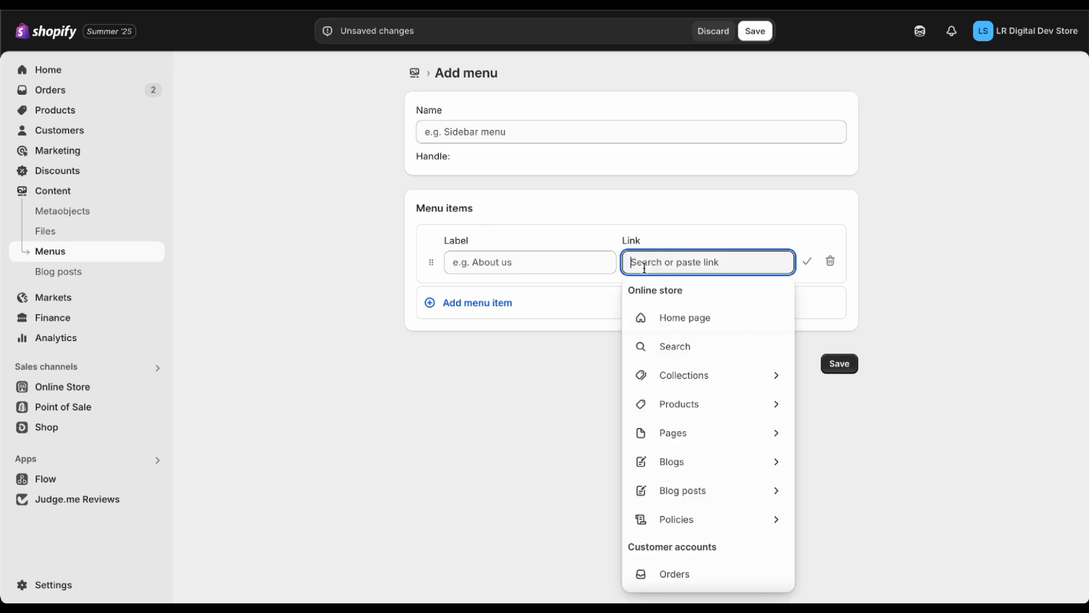
click(593, 356)
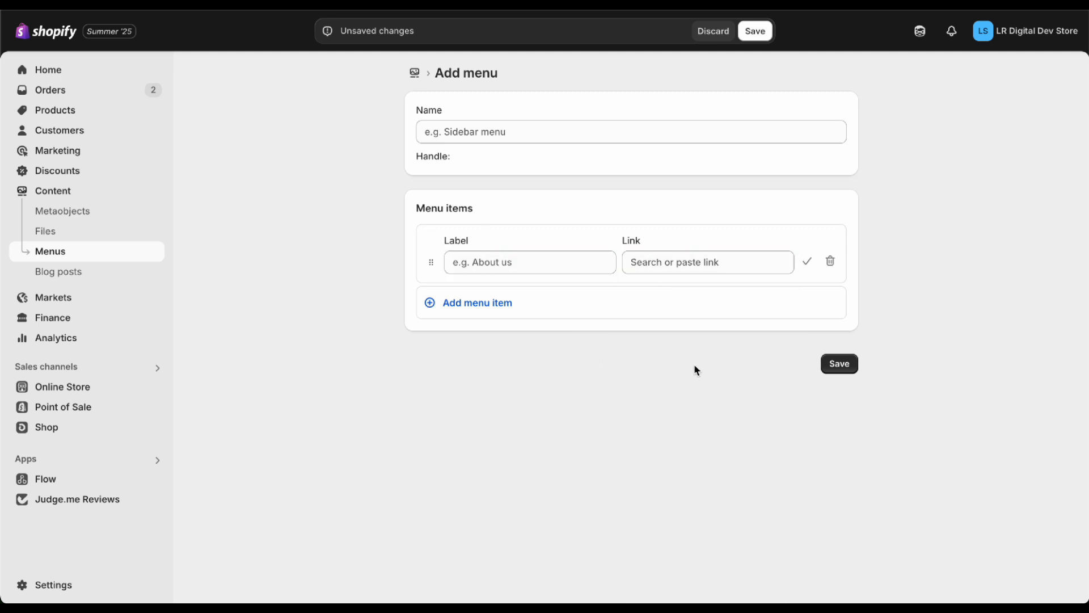
click(714, 35)
click(701, 32)
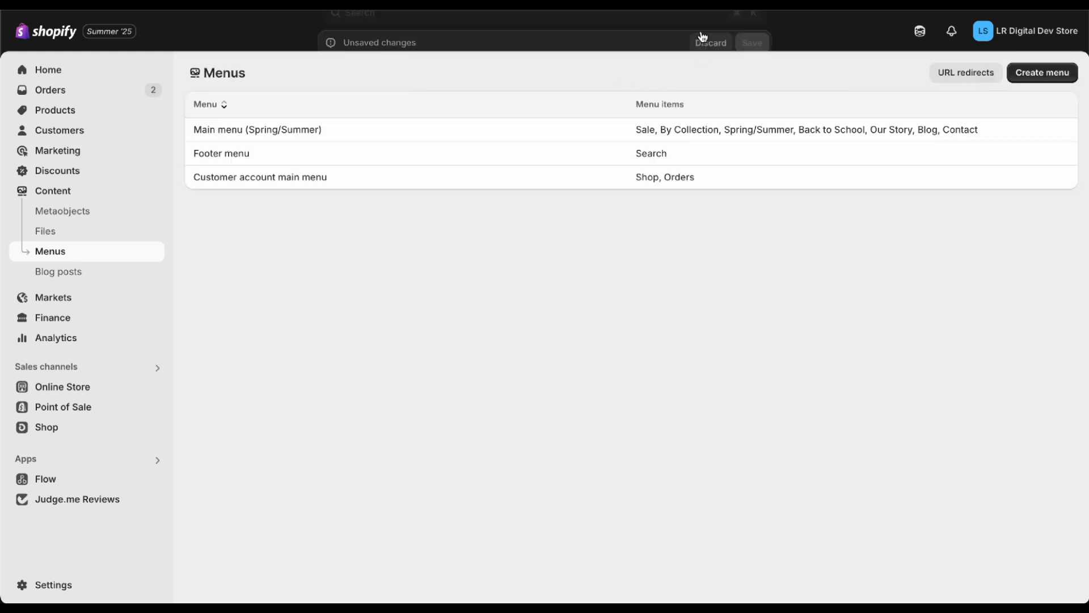
Duplicate the "Main menu (Spring/Summer)" menu under the name "Main menu (Autmumn/Winter)"
click(308, 136)
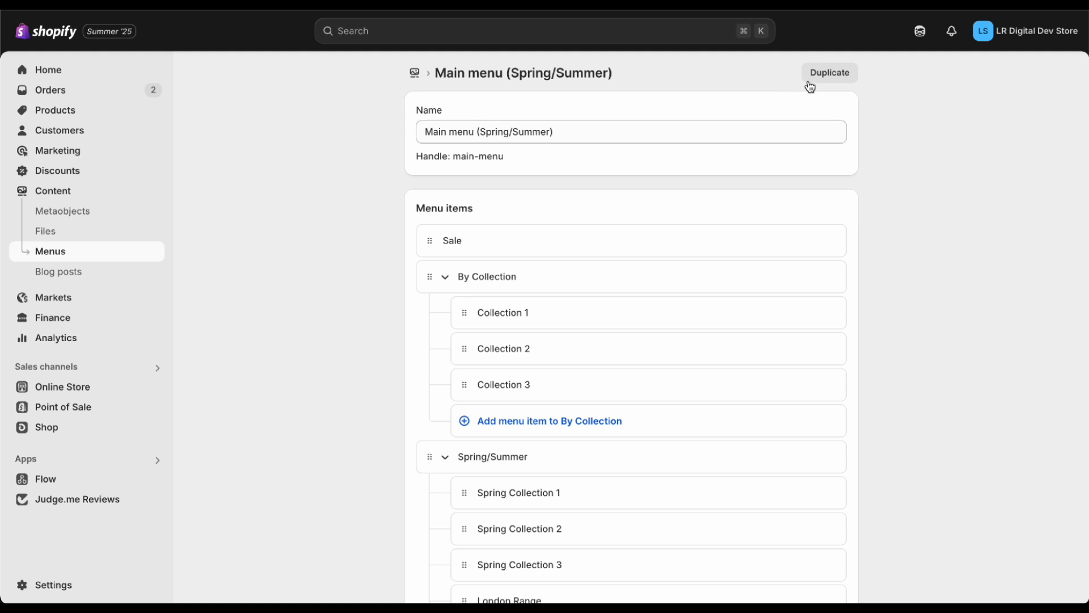
click(831, 74)
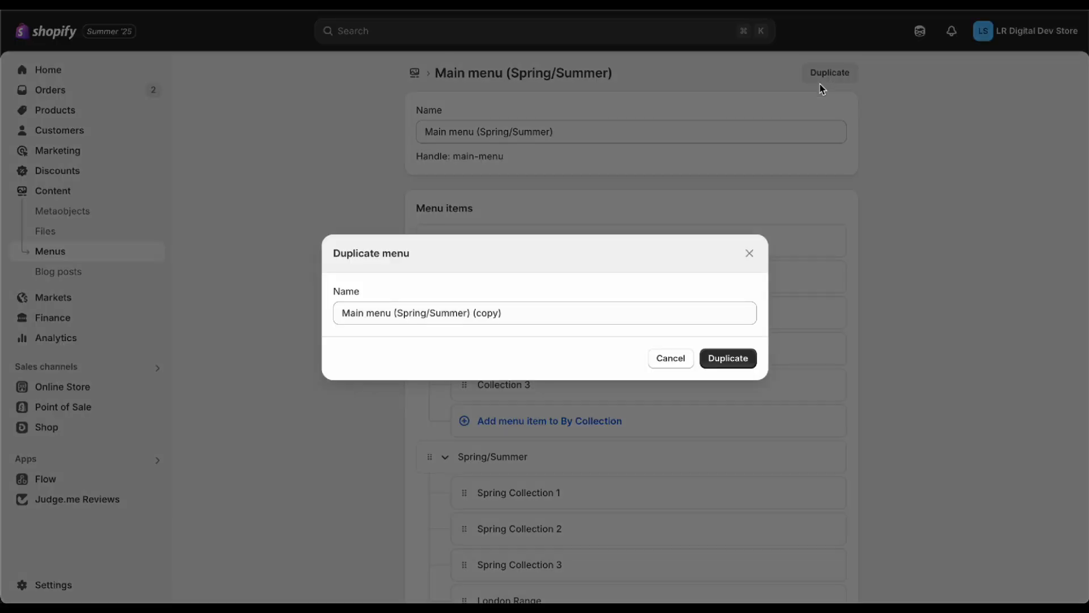
drag(397, 313, 589, 320)
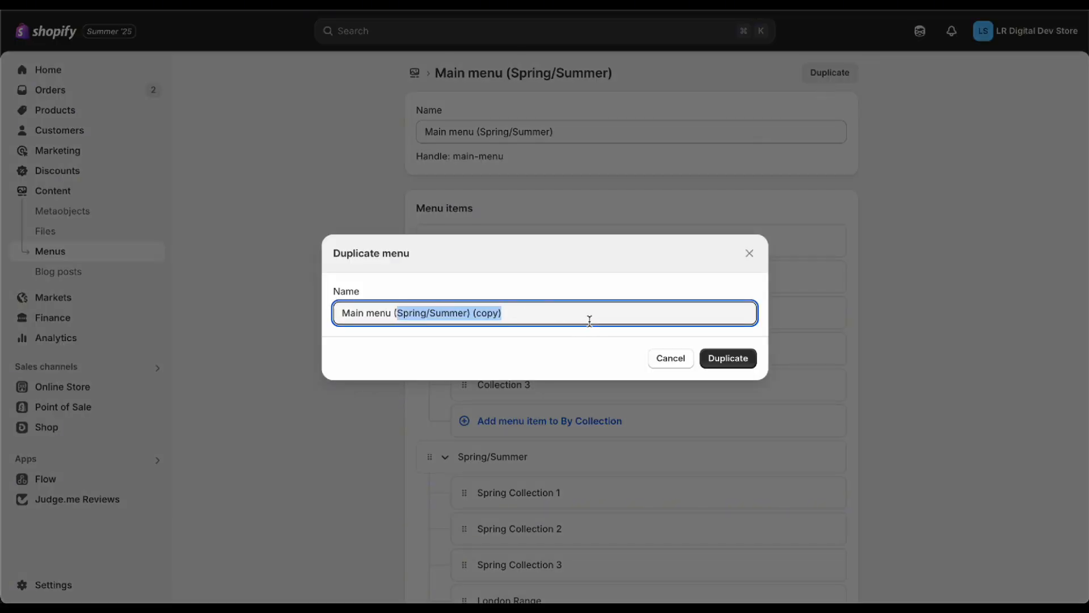
text(Autmumn/Winter)
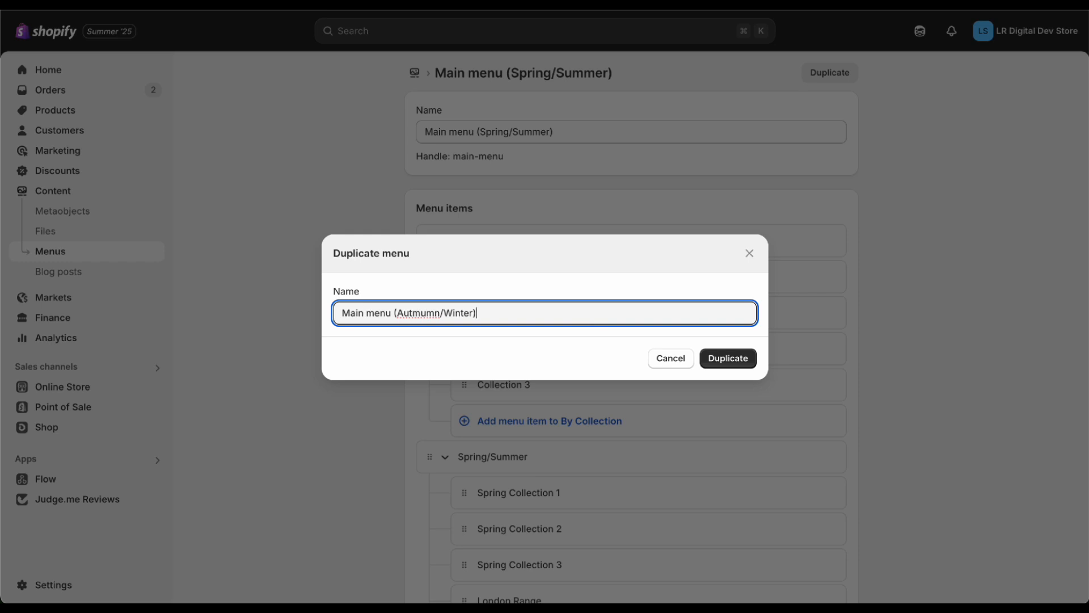
click(721, 361)
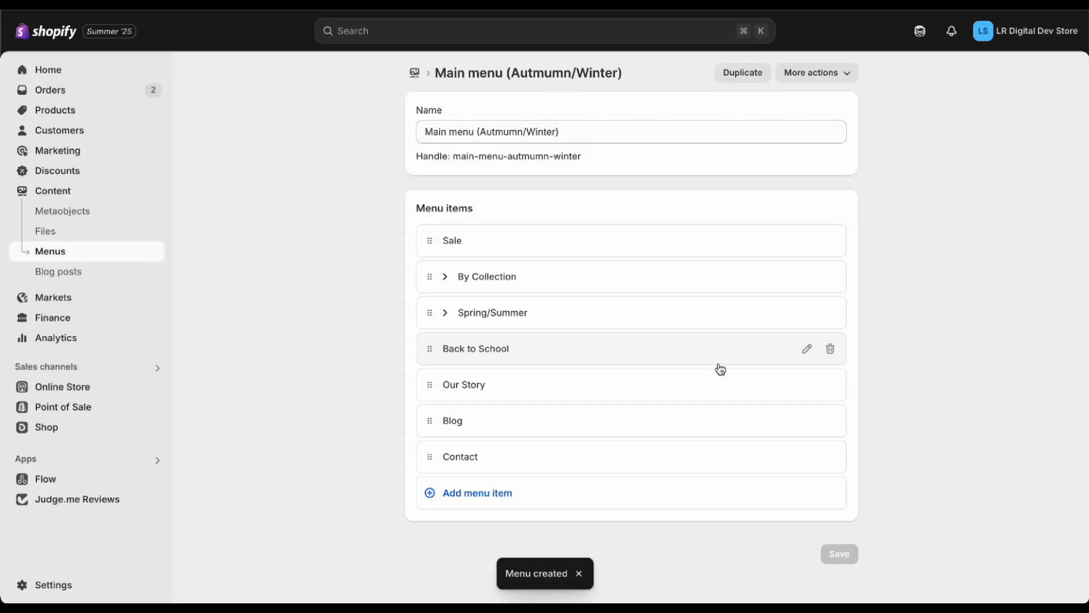
Expand the duplicated menu's nested items and relabel the Spring/Summer item as "Autmumn/Winter"
click(443, 277)
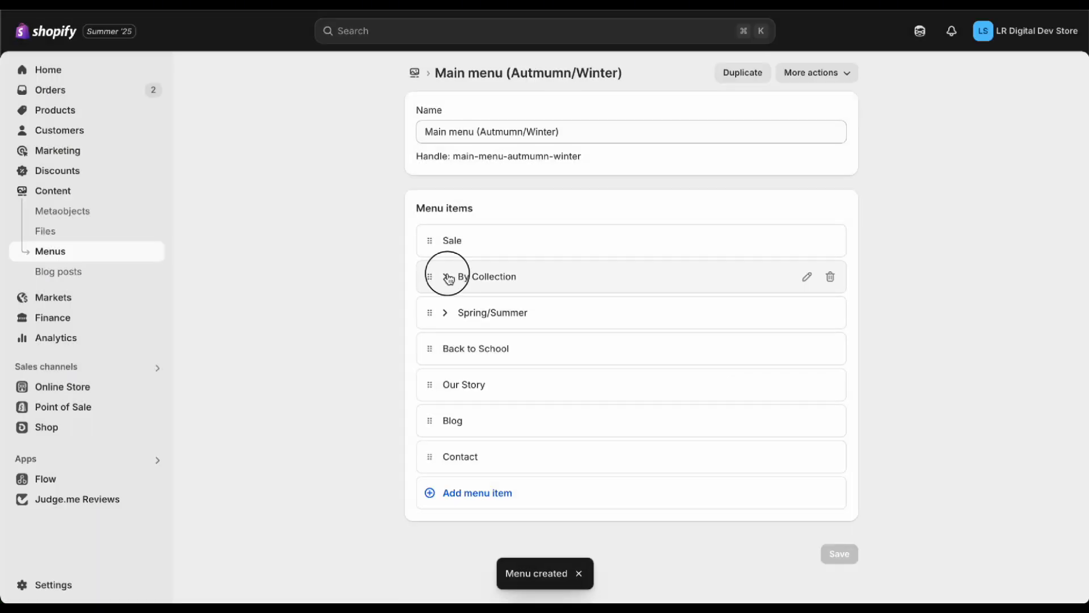
click(445, 457)
scroll(454, 457, down, 5)
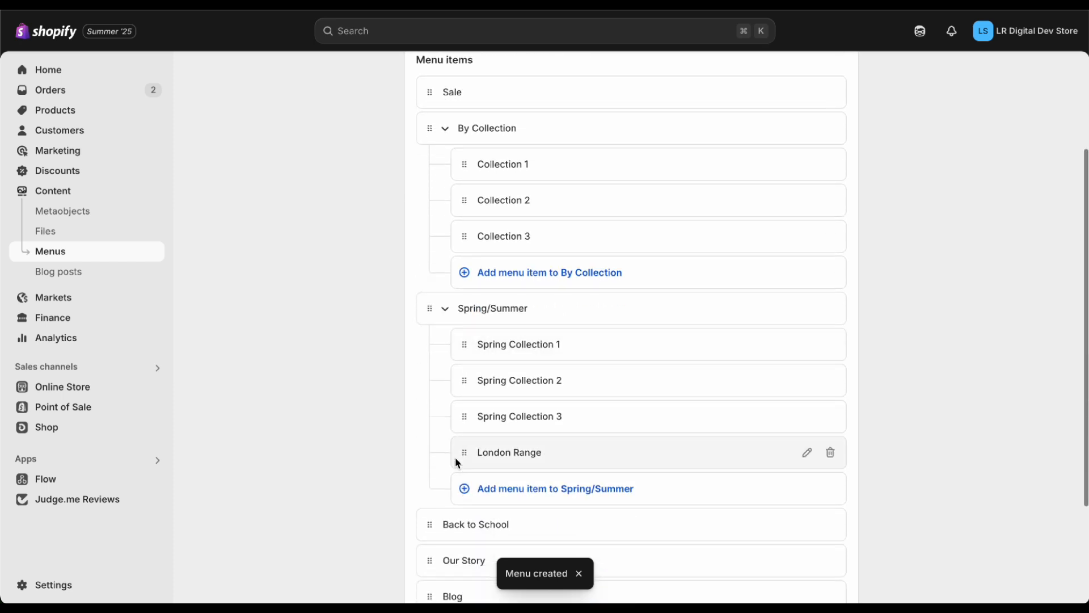
scroll(470, 488, down, 1)
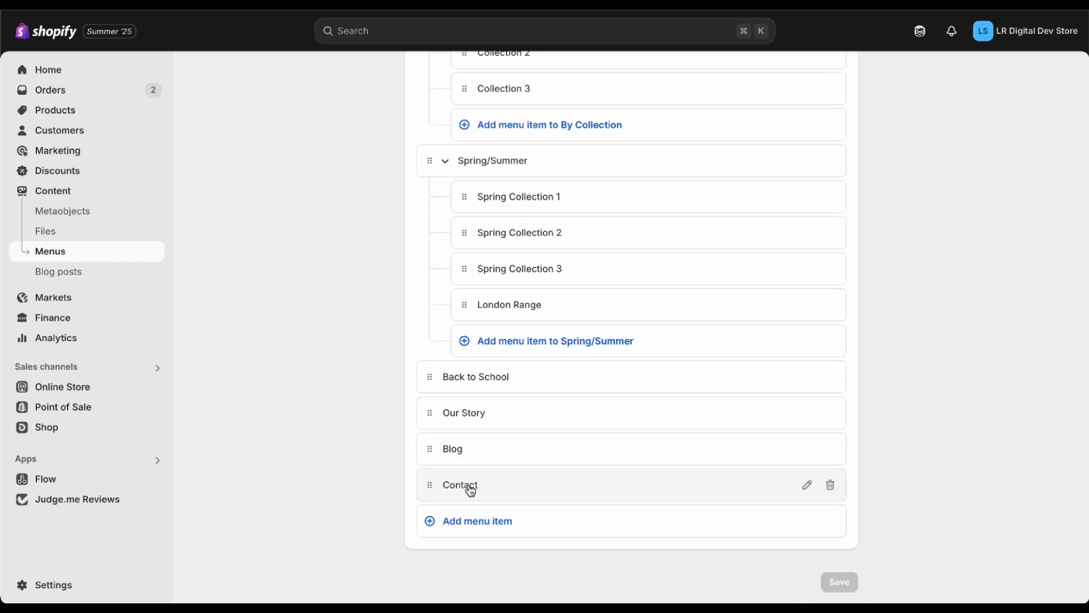
scroll(853, 389, up, 1)
click(803, 240)
drag(558, 265, 378, 250)
double_click(506, 254)
triple_click(506, 255)
text(Autmumn/Winter)
Relabel the three Spring Collection sub-items as "Autumn Collection 1", "Autumn Collection 2" and "Autumn Collection 3"
click(798, 296)
double_click(502, 313)
text(Autumn)
double_click(505, 314)
click(806, 354)
triple_click(499, 376)
double_click(499, 376)
key(super+v)
click(806, 416)
double_click(500, 437)
key(super+v)
Relabel the "Back to School" menu item as "New Christmas" and save the menu
scroll(822, 345, down, 3)
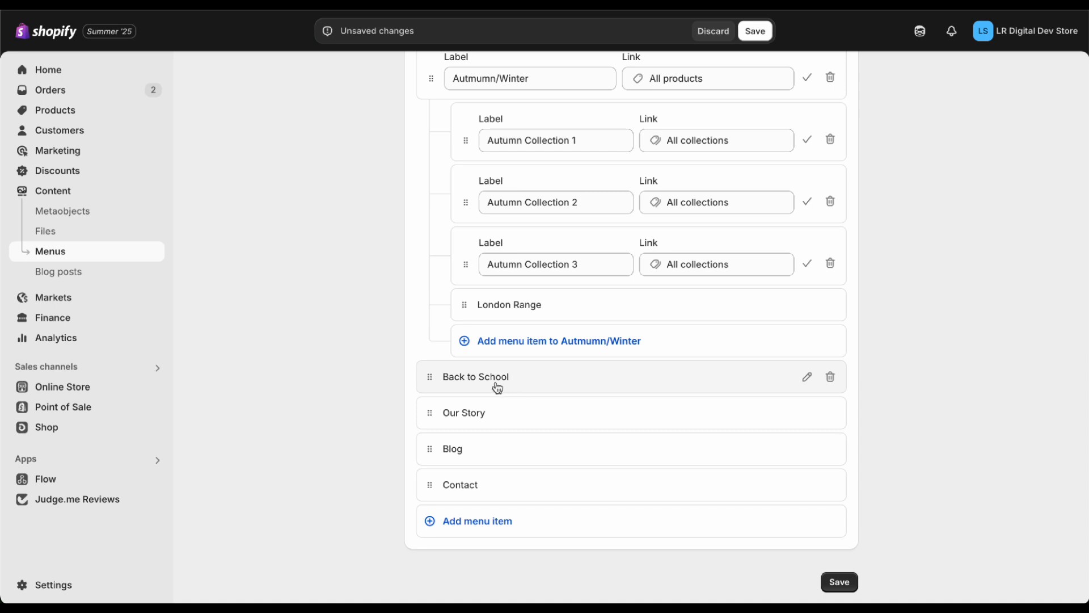
click(806, 376)
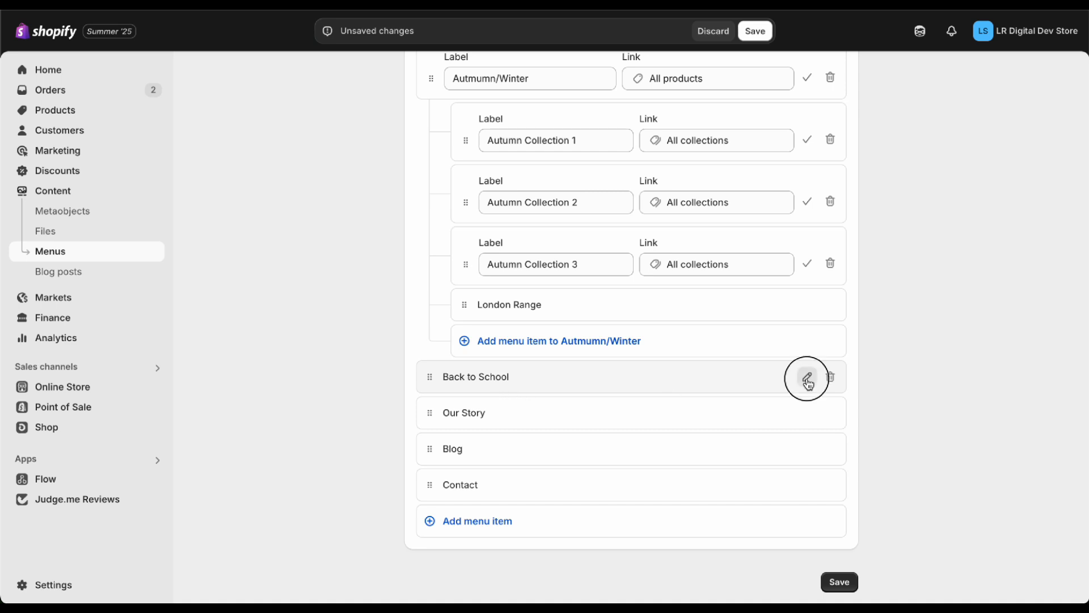
triple_click(566, 391)
text(New)
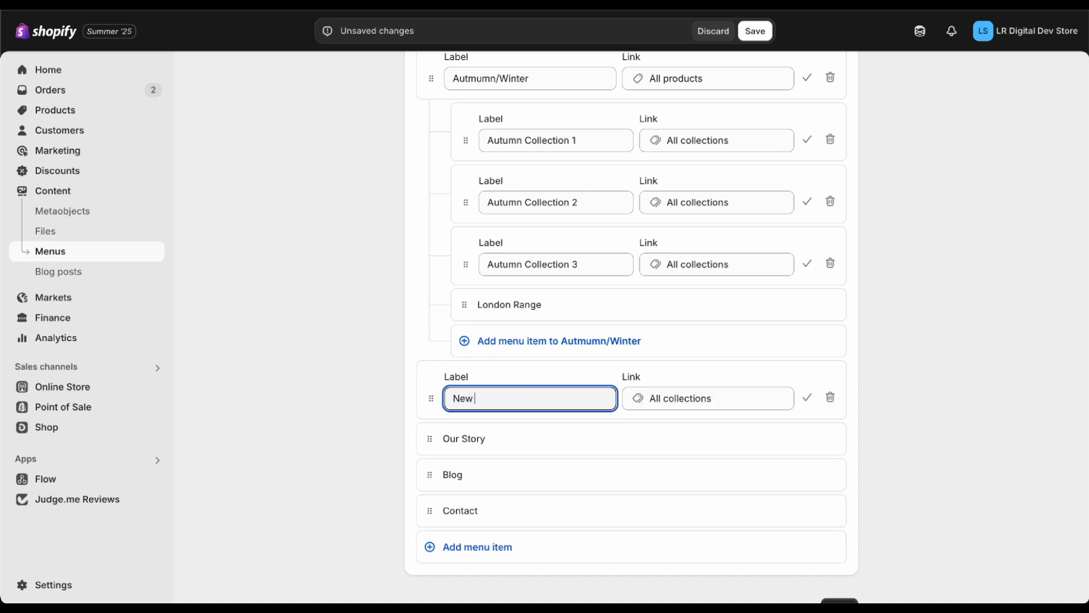
text( Christmas)
scroll(836, 580, down, 1)
click(844, 583)
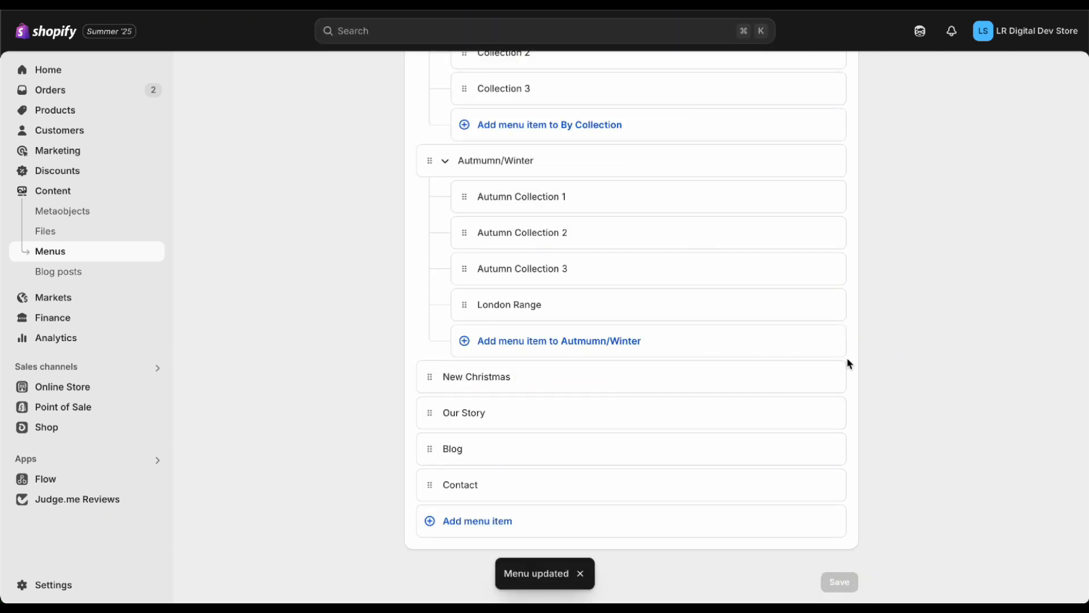
Open the Dawn theme for customization, select its header section and preview the Spring/Summer dropdown
click(86, 390)
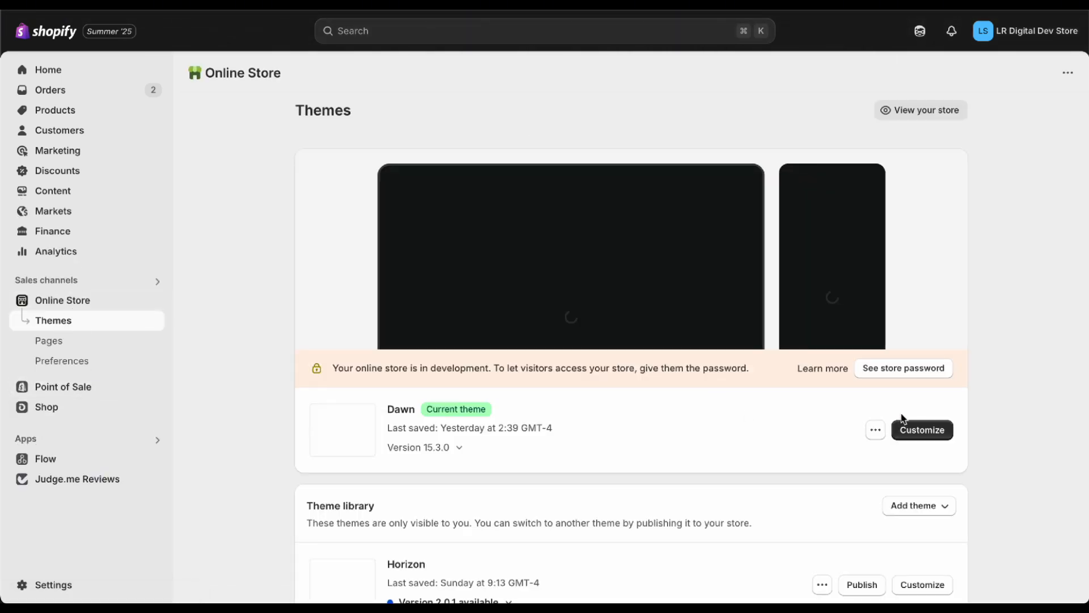
click(936, 431)
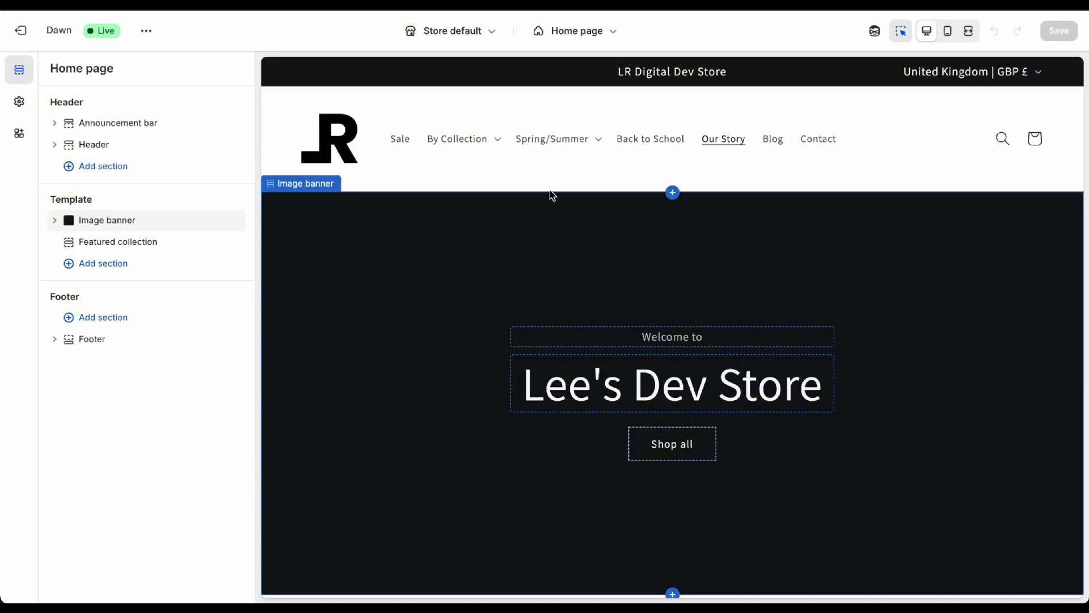
click(539, 177)
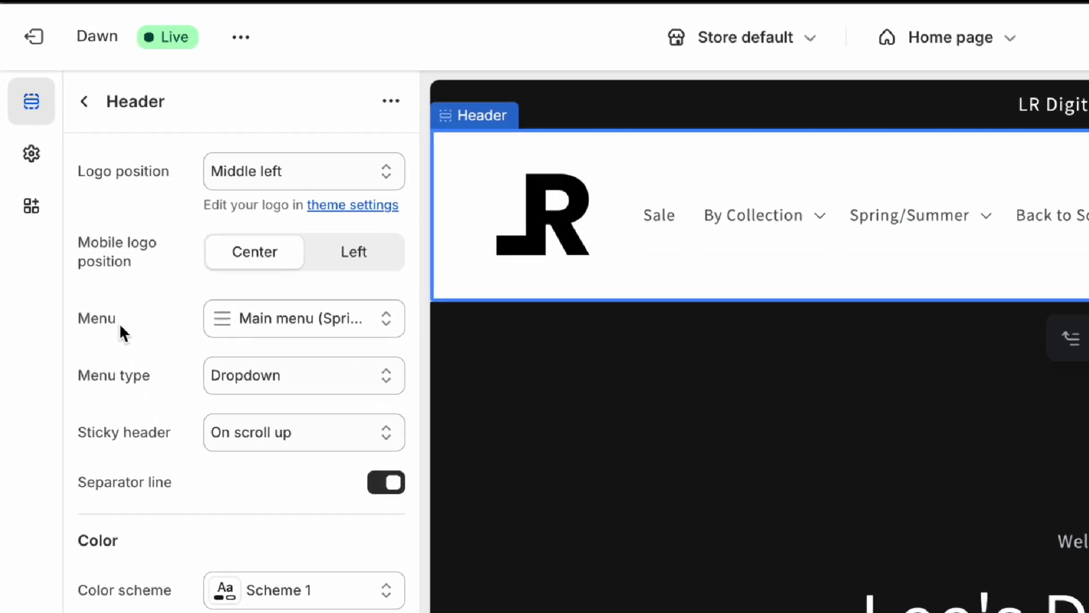
double_click(92, 319)
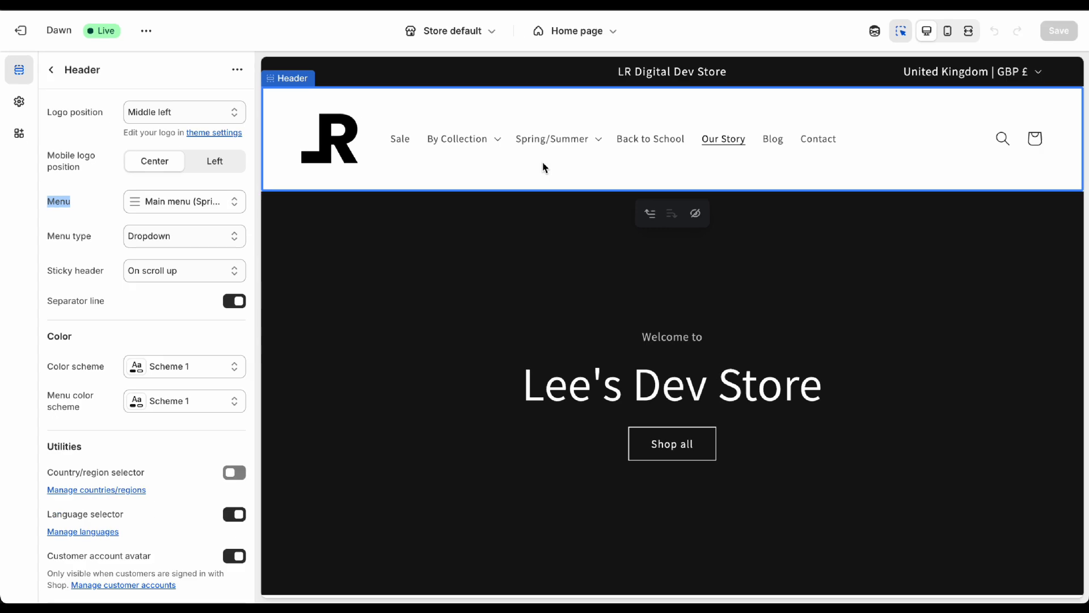
click(577, 149)
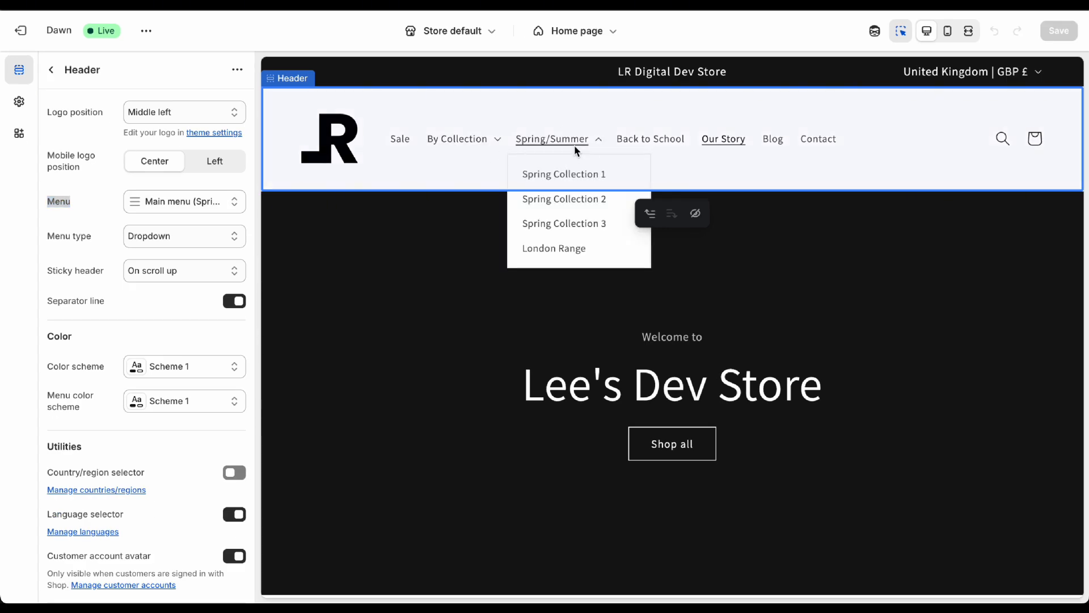
click(722, 170)
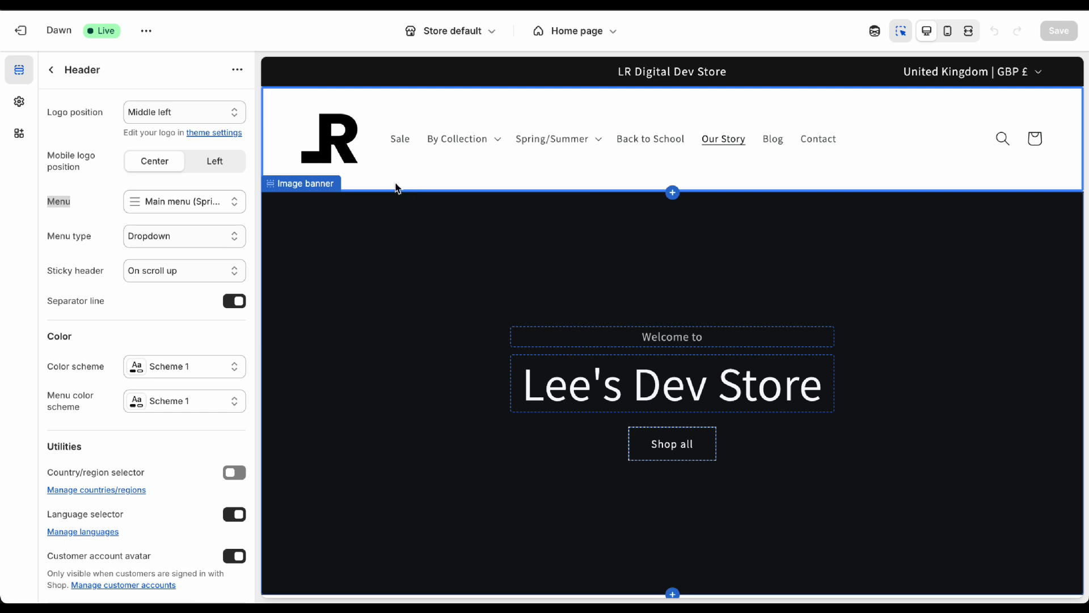
Replace the header's menu with "Main menu (Autmumn/Winter)" and preview the Autmumn/Winter dropdown
click(205, 208)
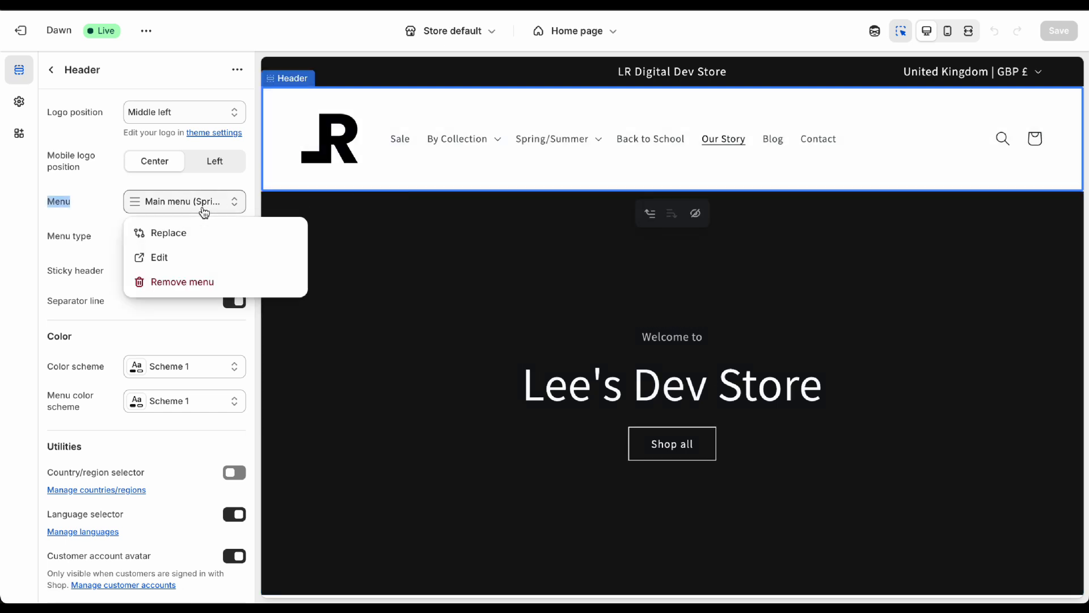
click(170, 232)
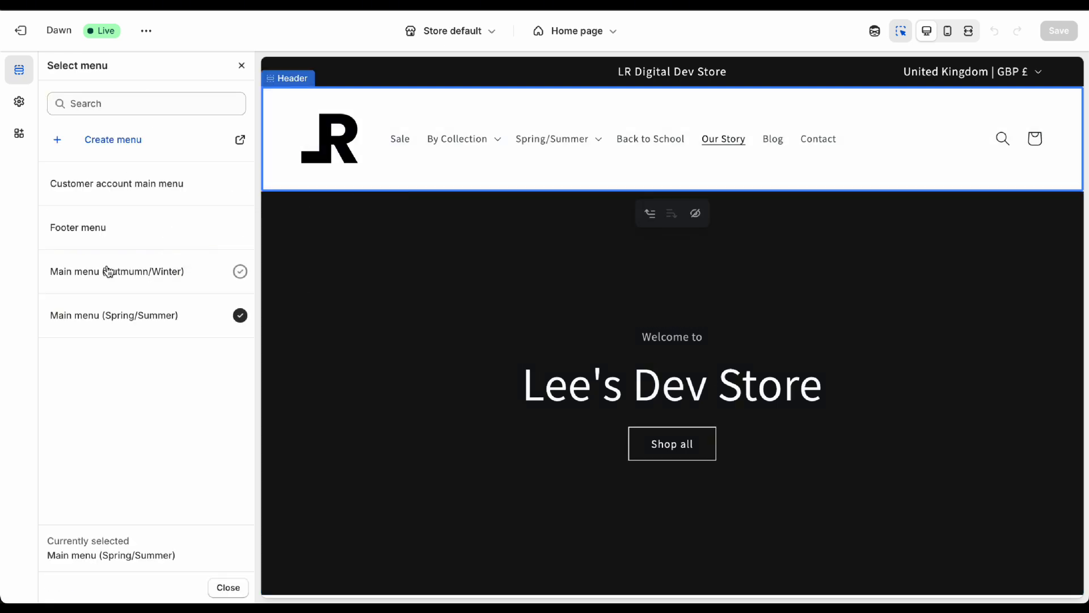
click(171, 284)
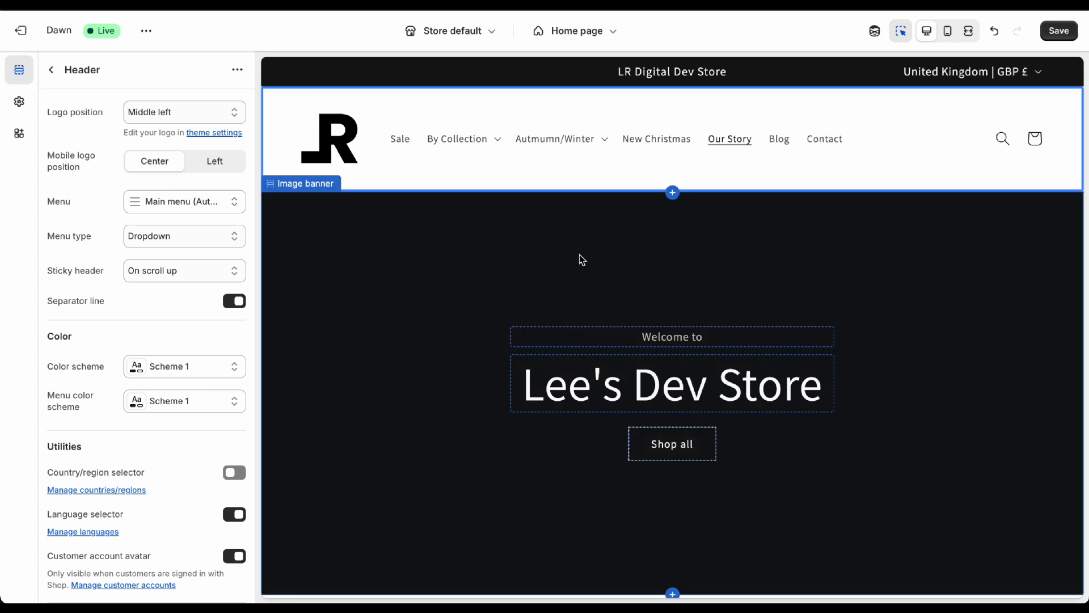
click(584, 147)
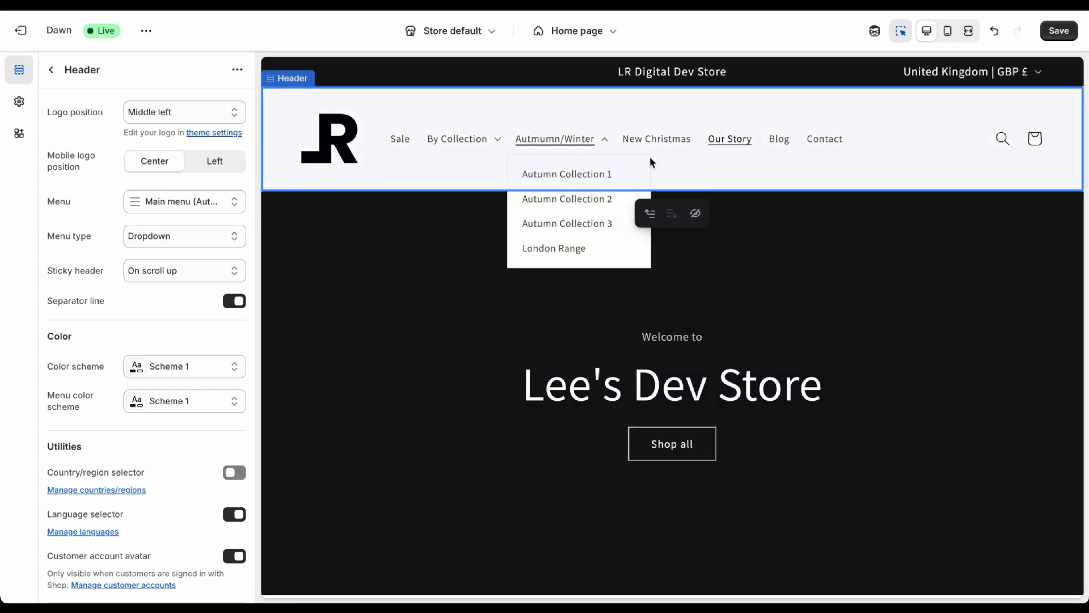
click(706, 170)
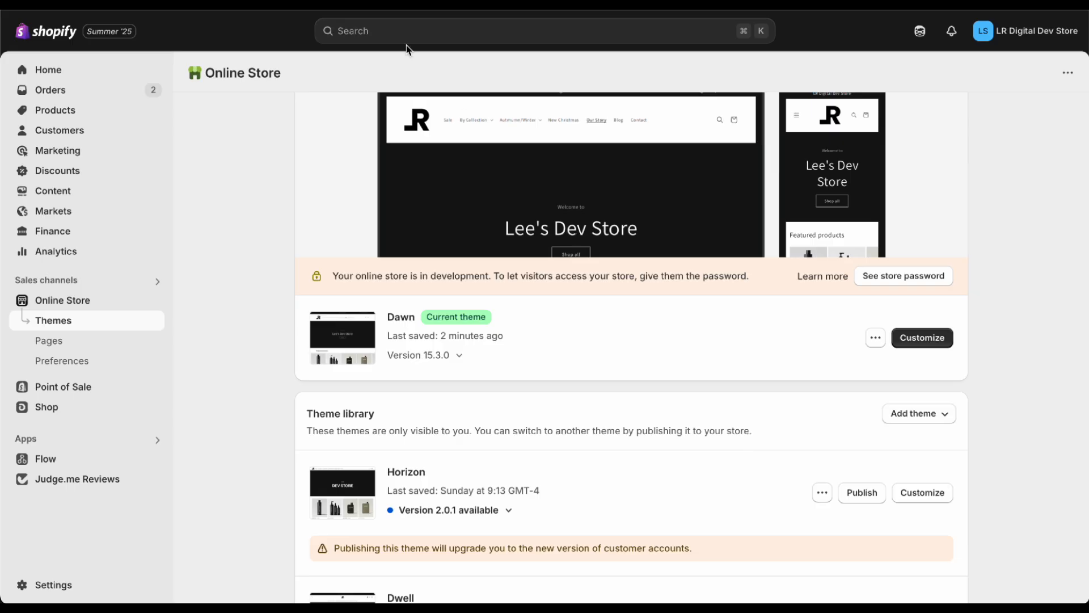
Search the store admin for "launchpad"
click(404, 37)
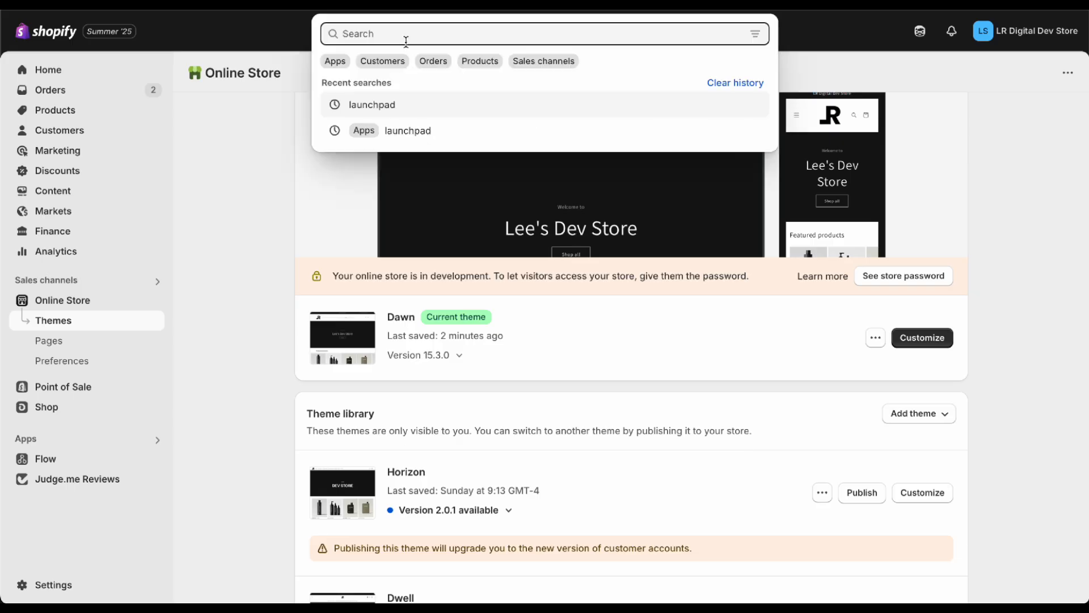
text(launchpad)
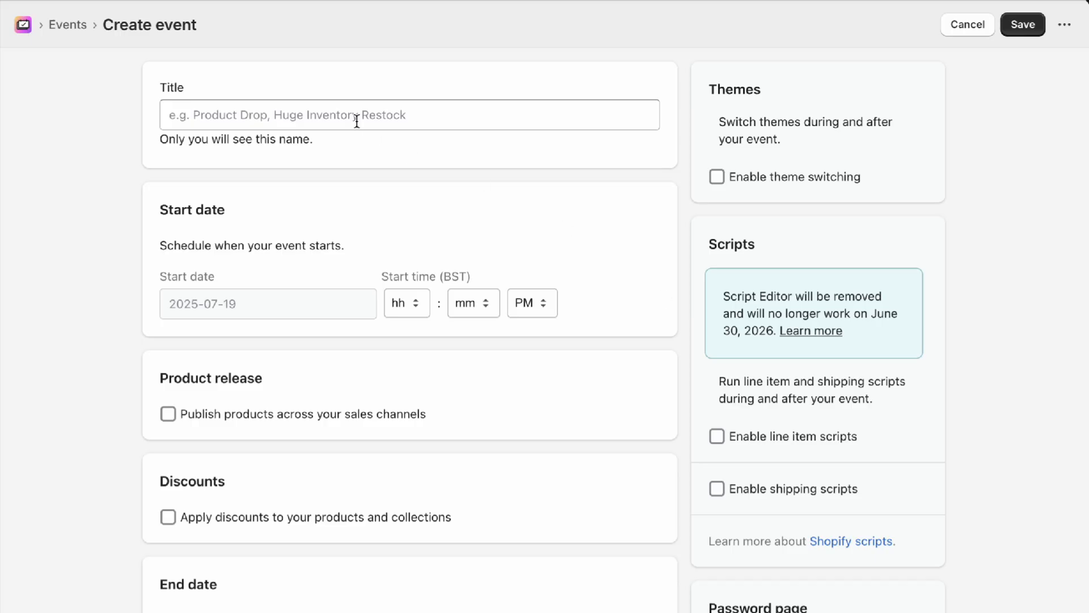
Title the Launchpad event "Test" and set its start hour to 03
click(358, 115)
text(Test)
click(912, 166)
drag(912, 166, 737, 176)
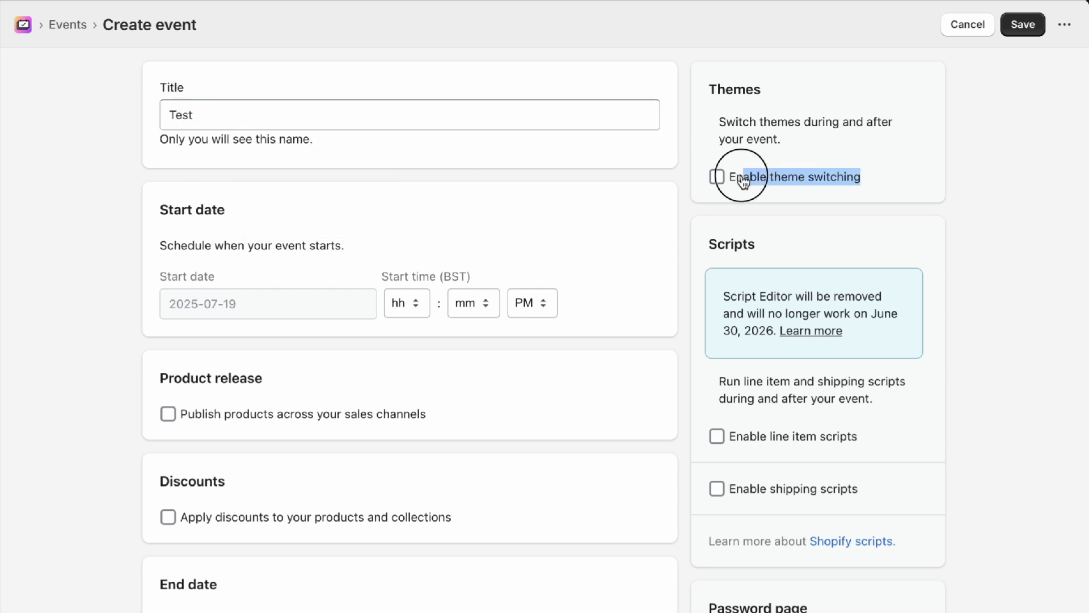
click(404, 303)
click(490, 352)
text(03)
scroll(490, 357, down, 5)
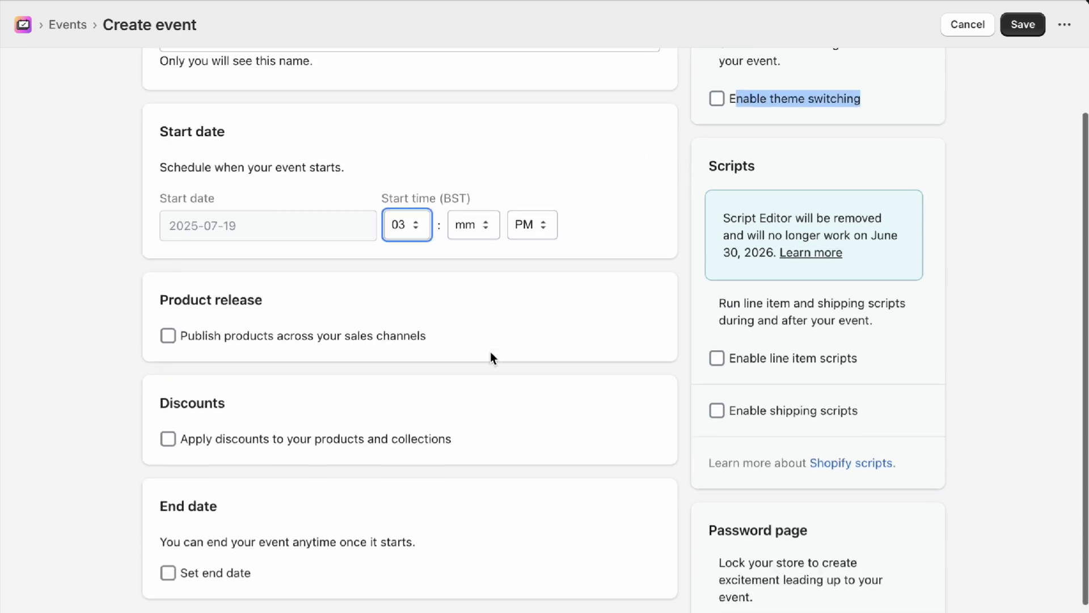
Enable publishing products across sales channels, applying discounts, and an end date for the event
click(280, 275)
click(793, 299)
click(793, 299)
click(774, 351)
click(775, 355)
scroll(773, 357, down, 3)
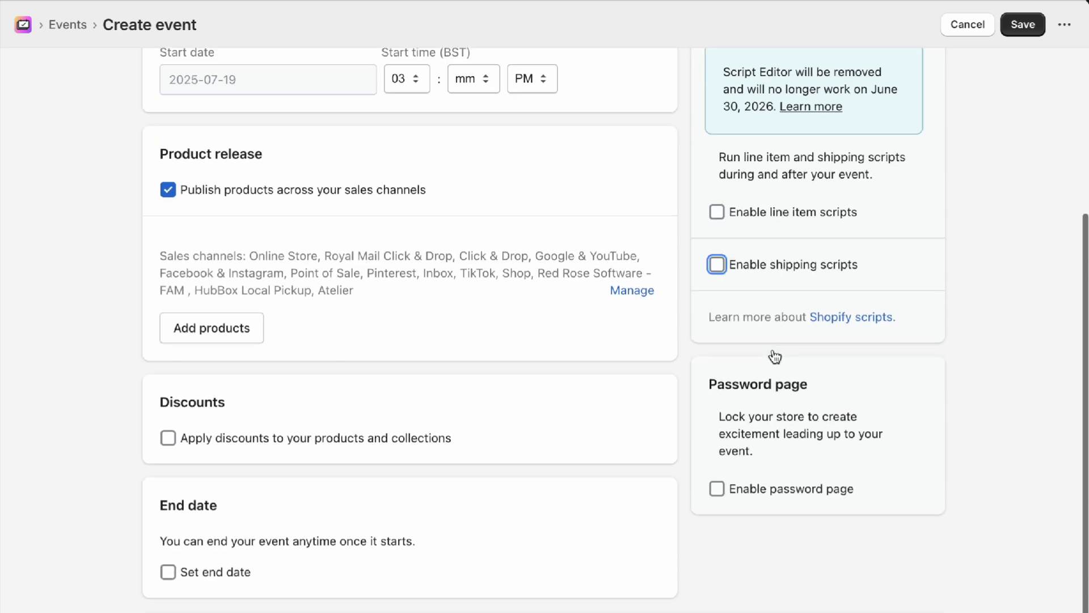
click(376, 438)
scroll(377, 445, down, 3)
click(181, 572)
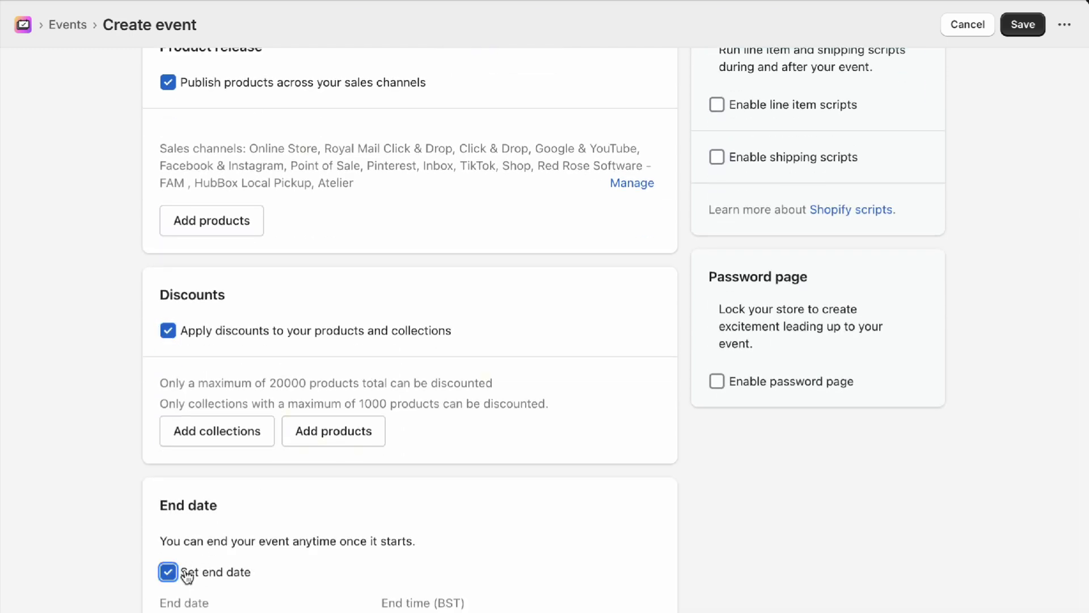
scroll(185, 574, down, 2)
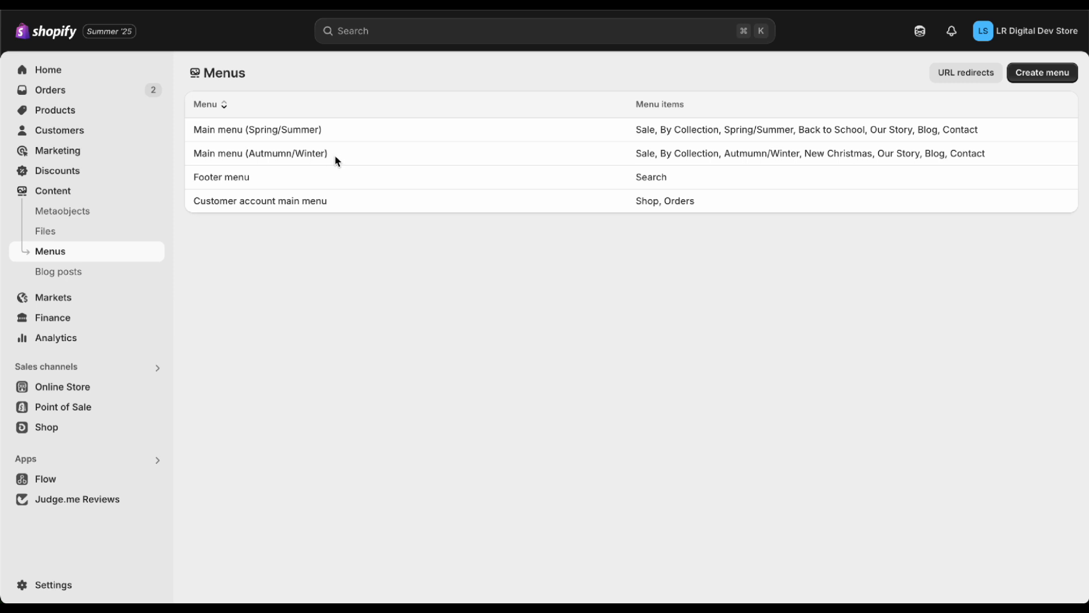
Duplicate the "Main menu (Autmumn/Winter)" store menu under the name "Main menu (AW - Spain)"
click(291, 160)
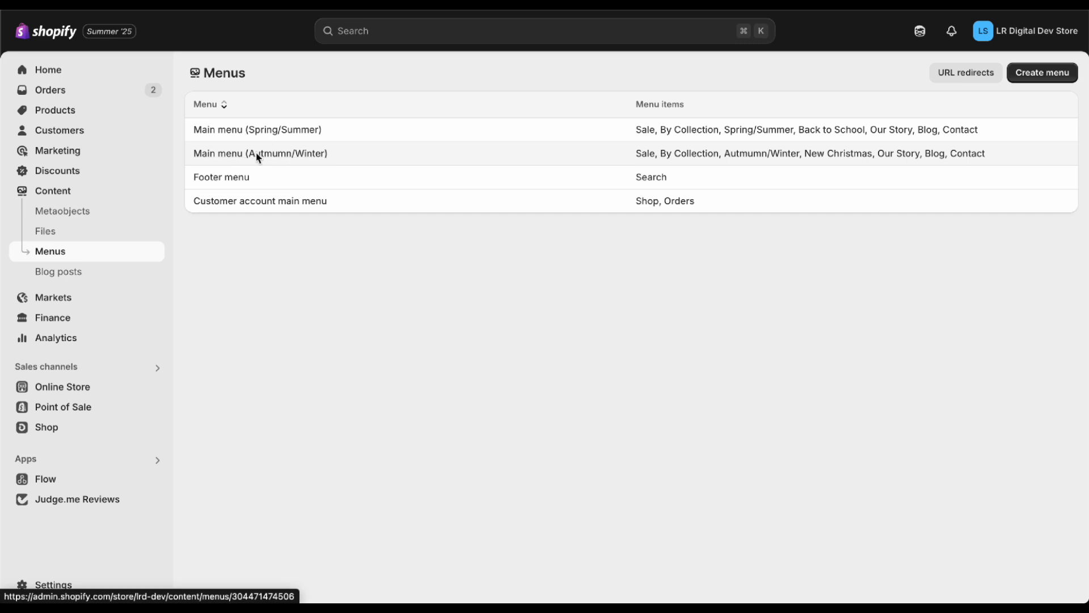
scroll(682, 324, down, 4)
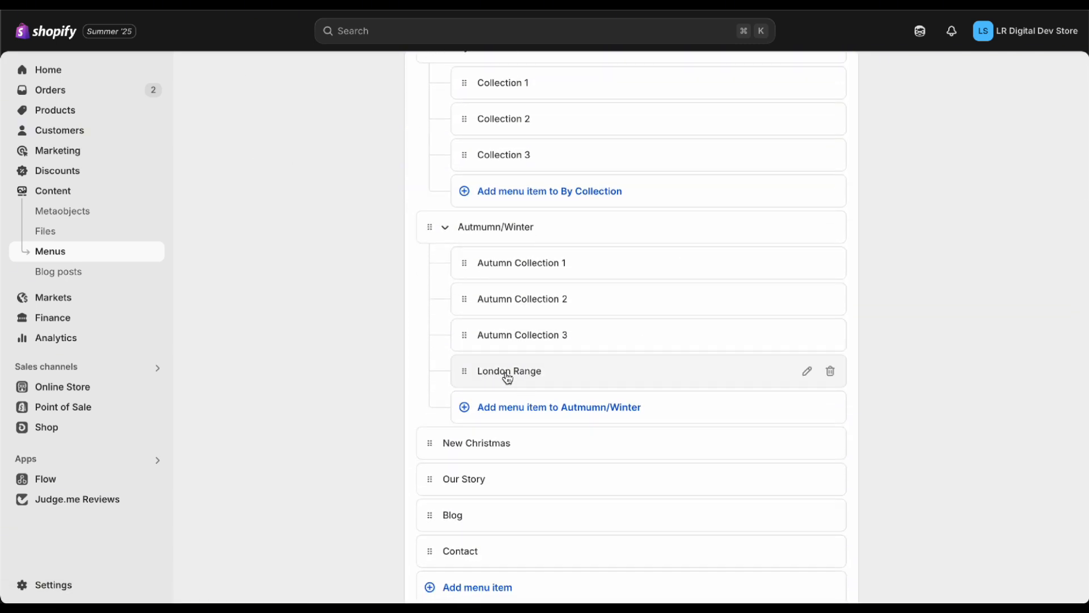
scroll(562, 384, up, 4)
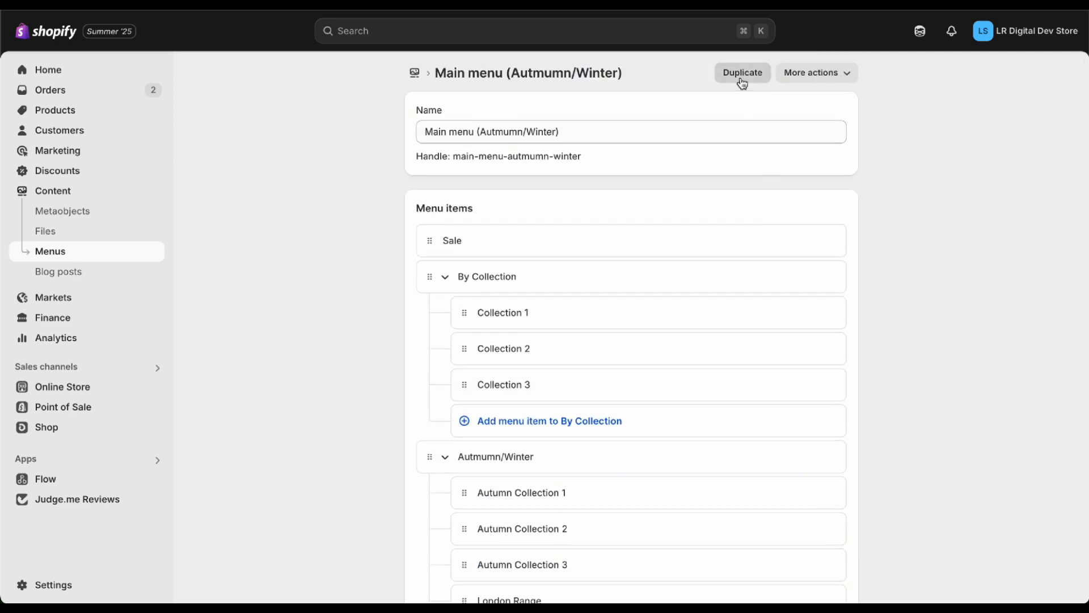
click(743, 74)
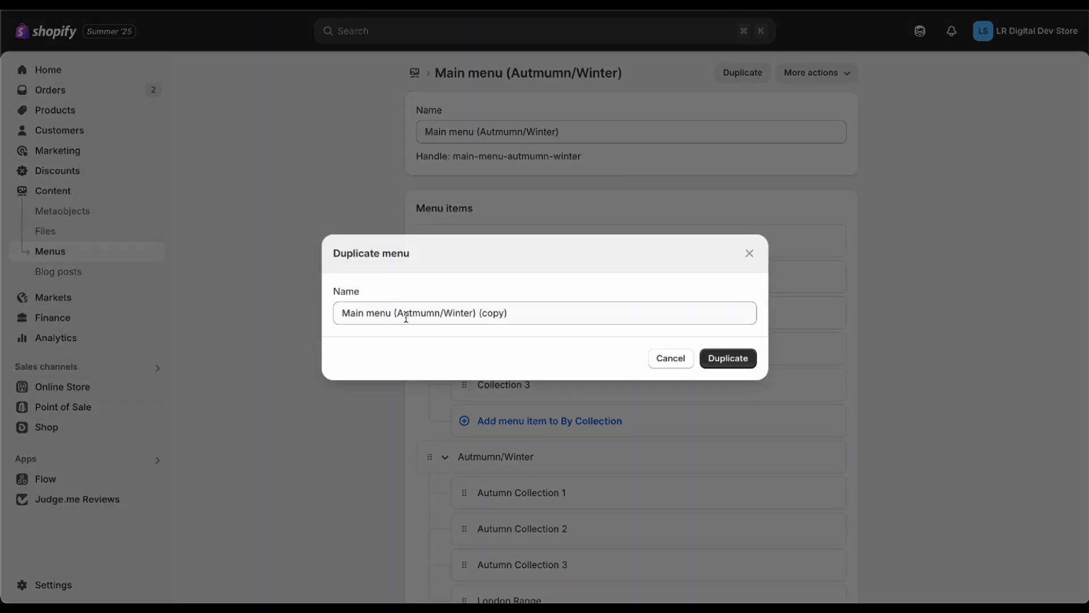
drag(399, 316, 515, 307)
key(BackSpace)
text(AW - S)
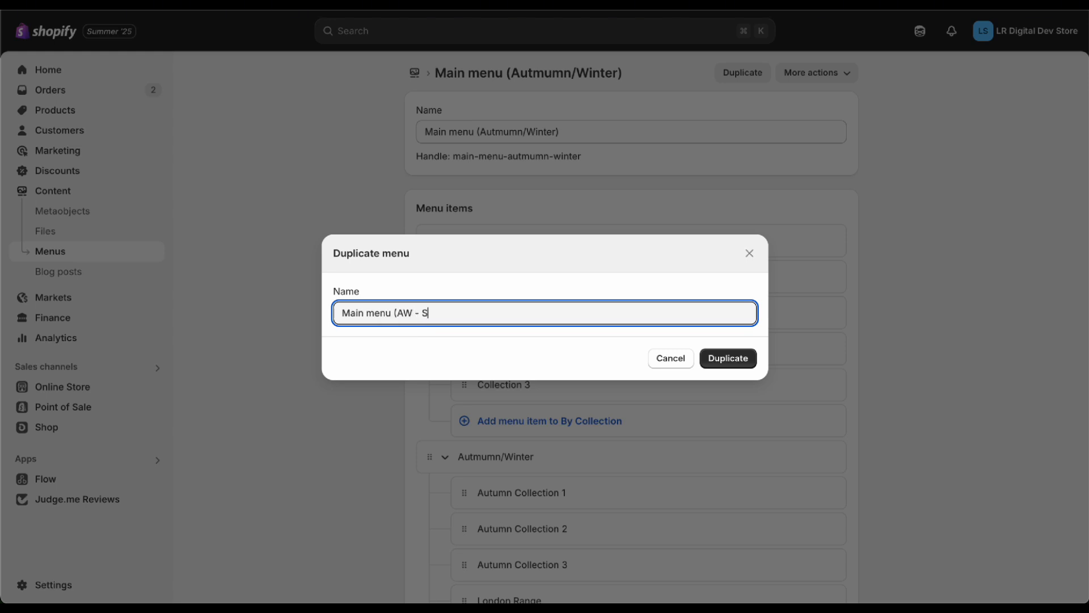
text())
click(729, 358)
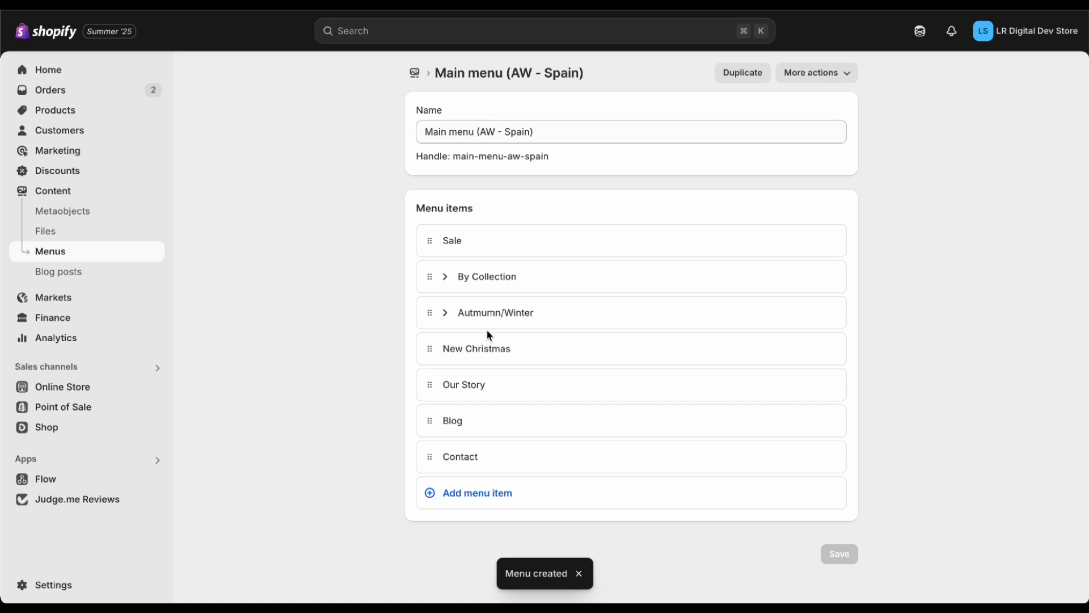
Relabel the "London Range" item under Autmumn/Winter as "Spain Range" and save the menu
click(446, 314)
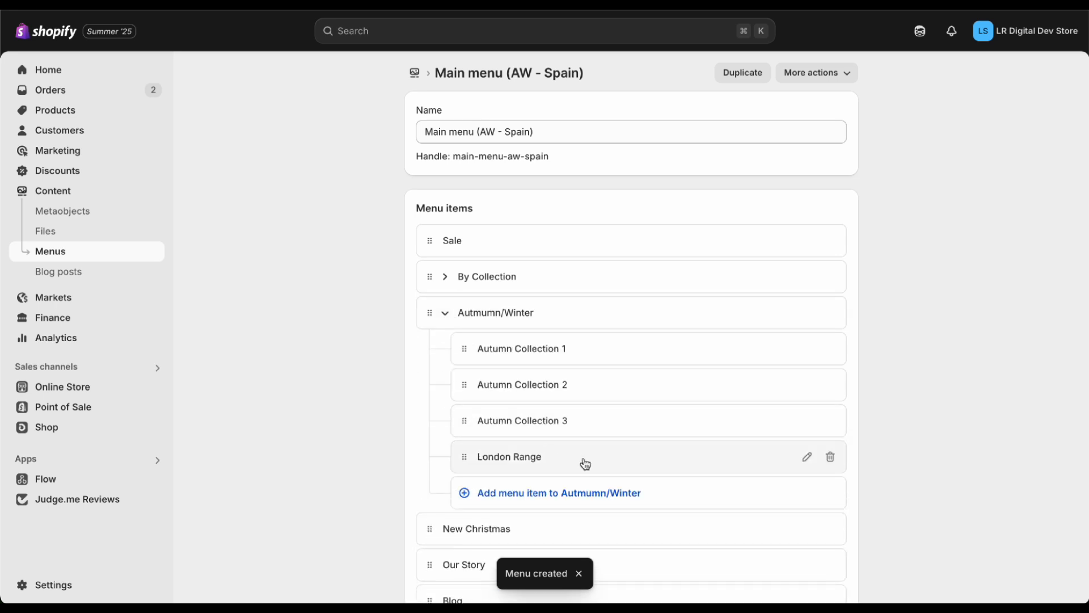
click(805, 458)
double_click(501, 479)
text(Spain)
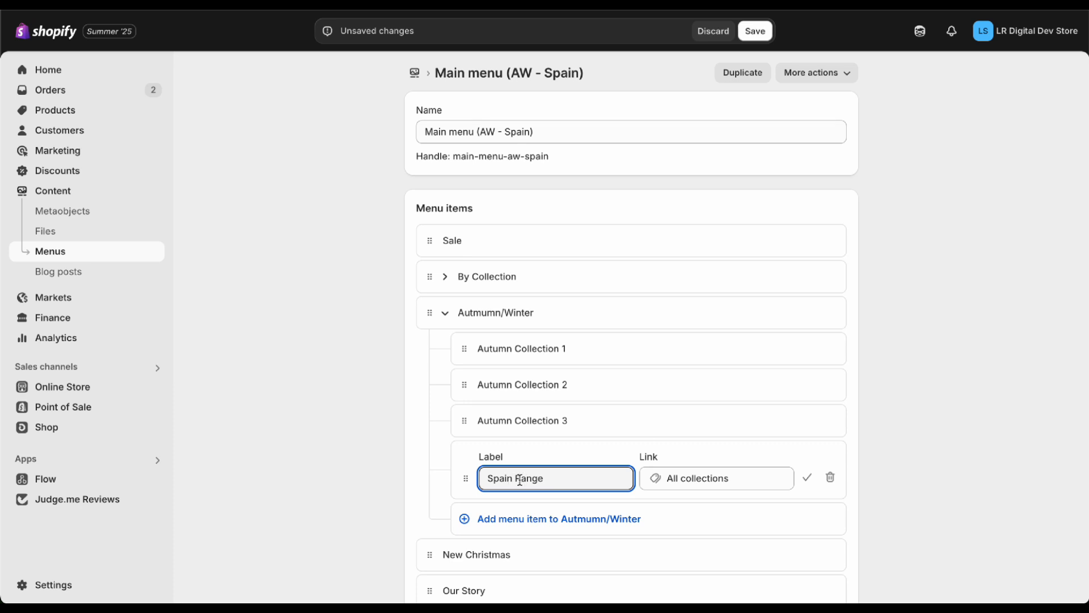
click(755, 31)
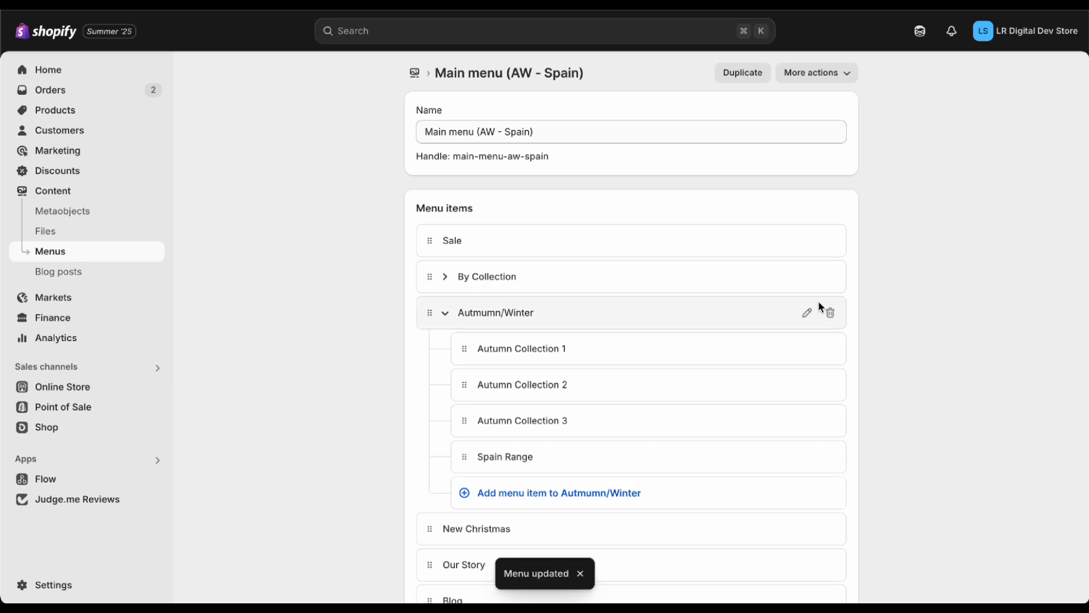
Open the Dawn theme for customization and switch it from the store default to the Spain market
click(85, 386)
click(924, 431)
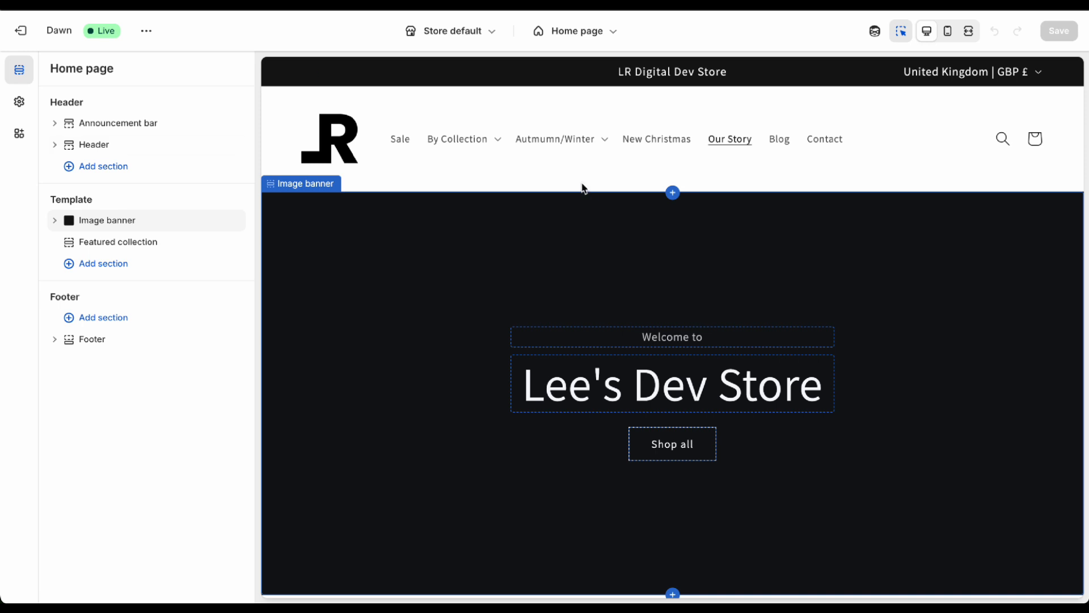
click(455, 40)
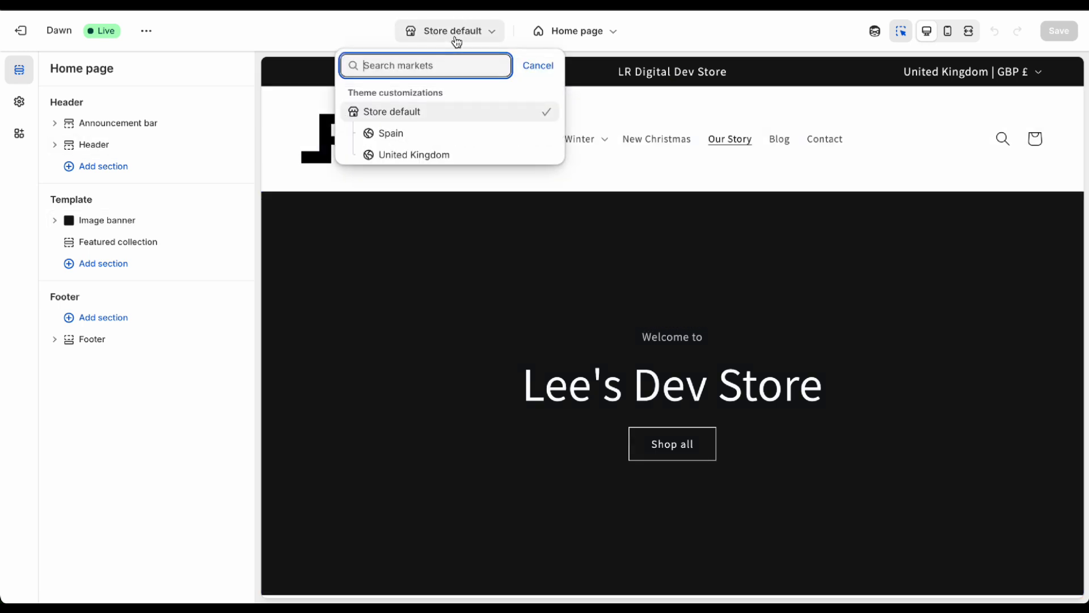
click(416, 134)
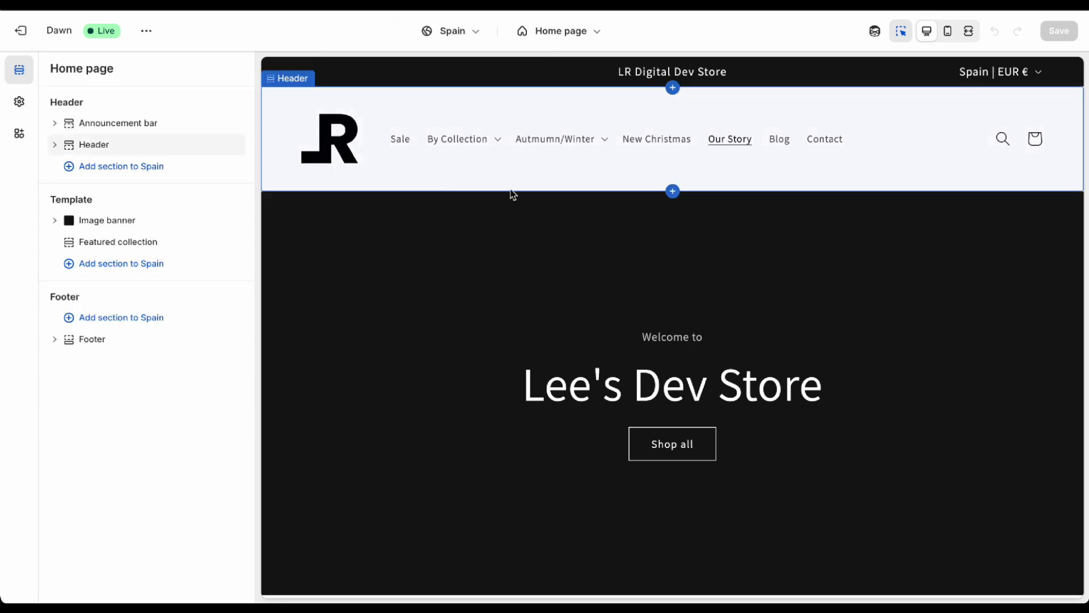
Replace the Spain header's menu with "Main menu (AW - Spain)" and preview its Autmumn/Winter dropdown
click(499, 177)
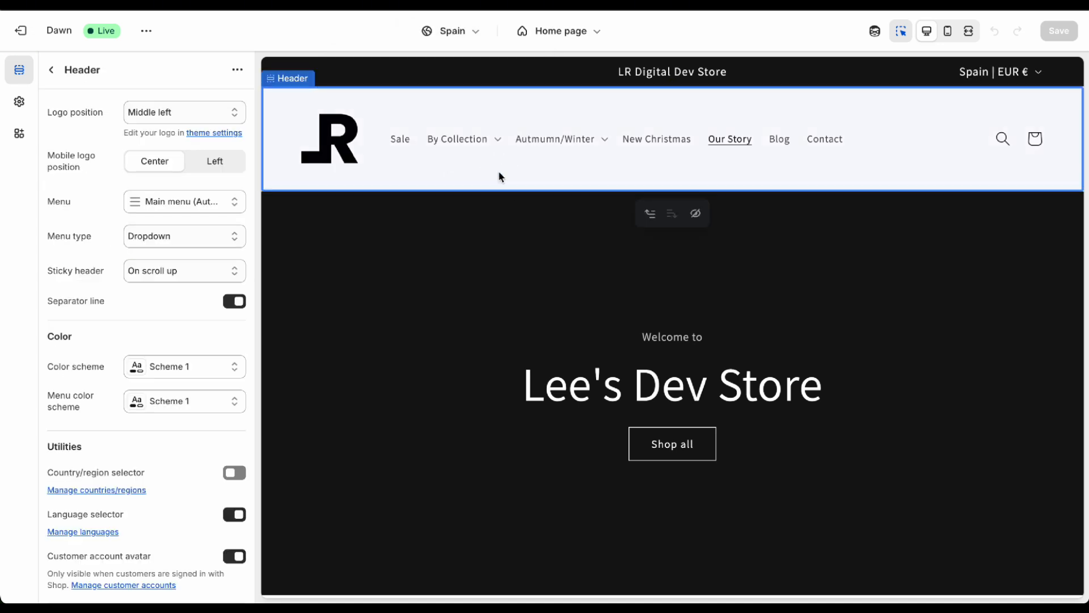
click(182, 207)
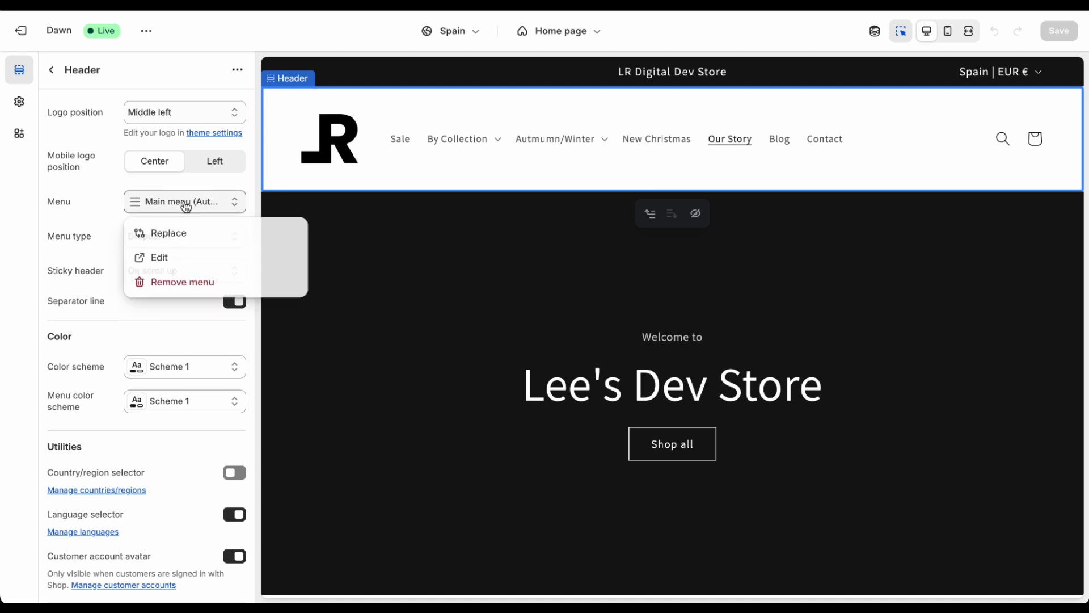
click(169, 233)
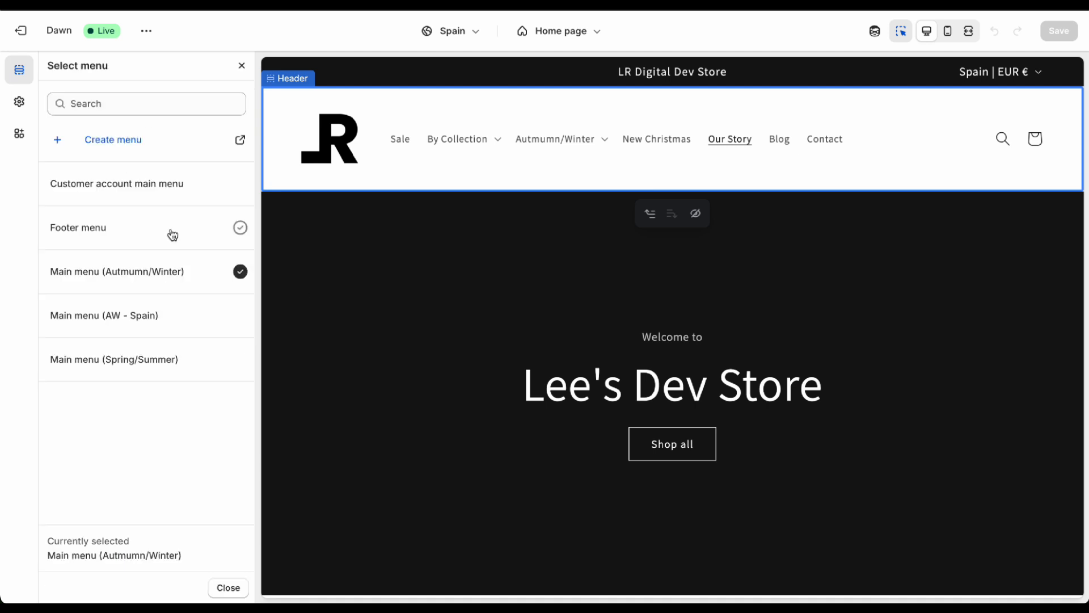
click(147, 322)
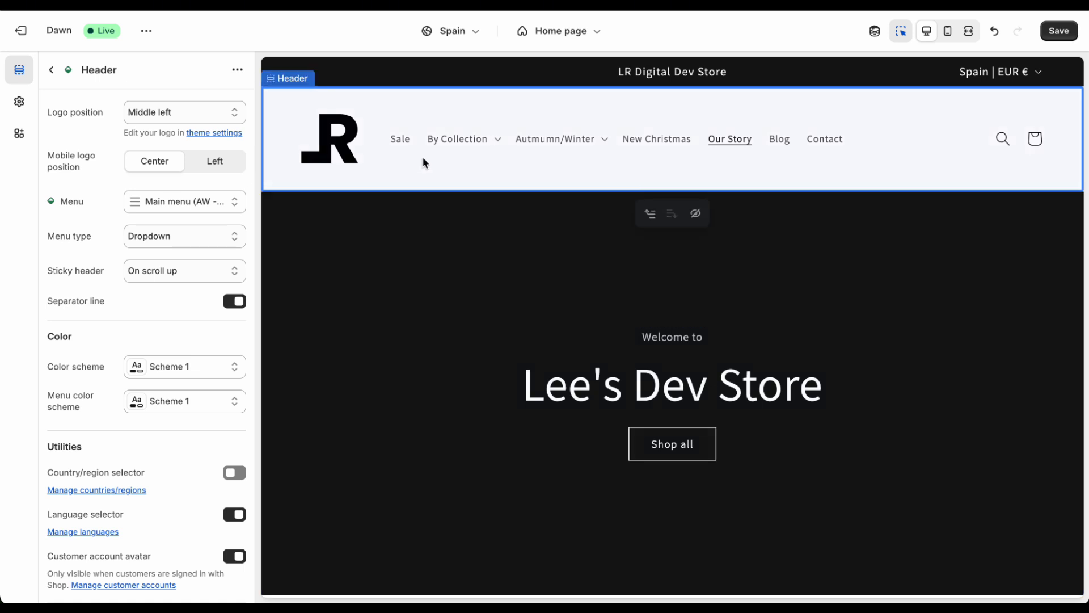
click(601, 149)
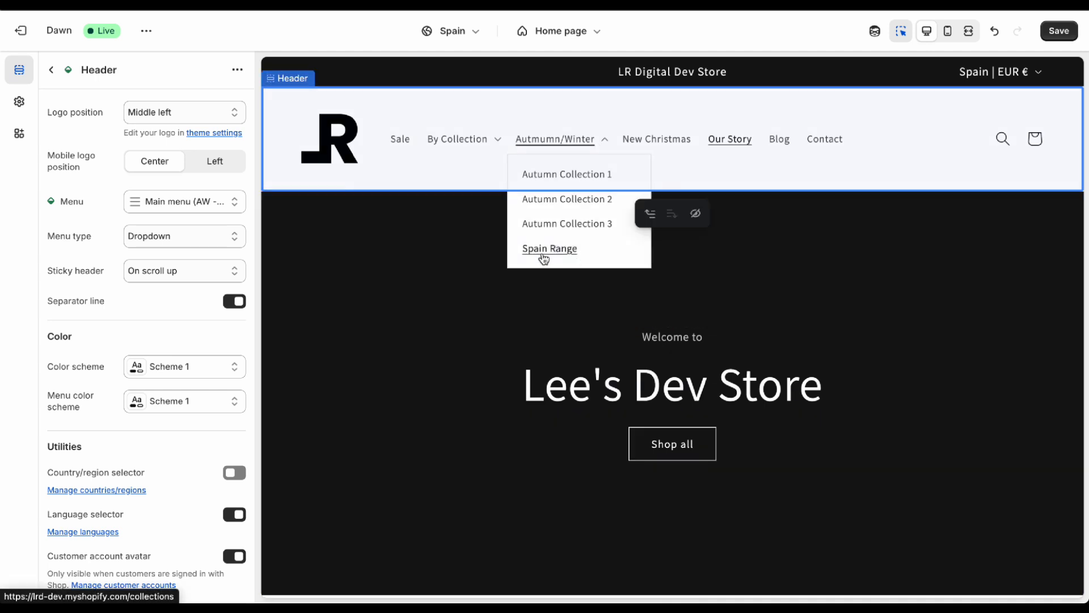
click(441, 225)
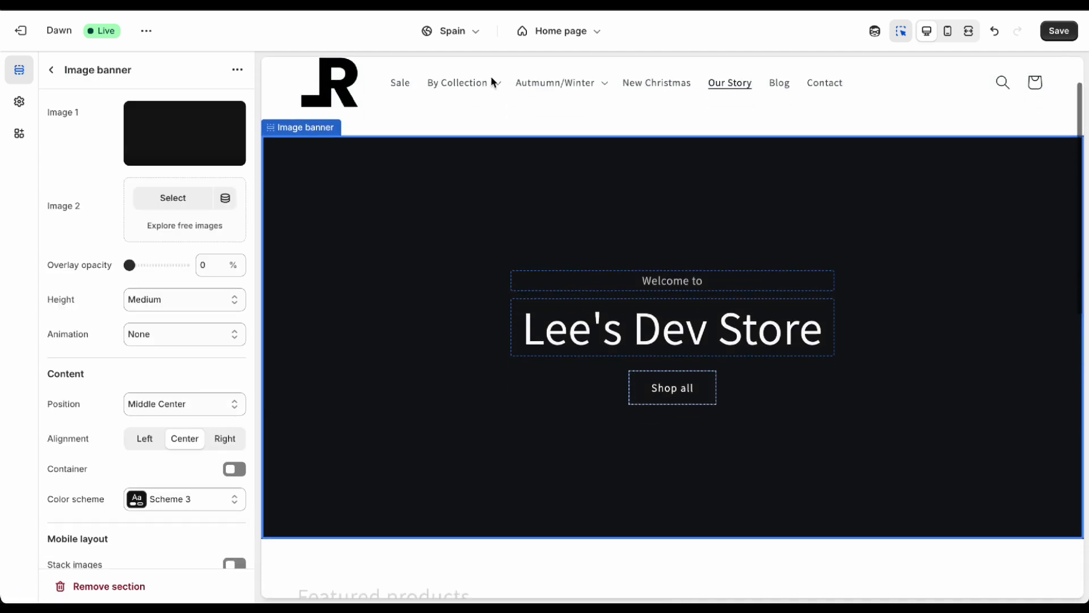
Preview the header's Autmumn/Winter dropdown for the United Kingdom market and for the store default
click(471, 34)
click(413, 153)
click(591, 141)
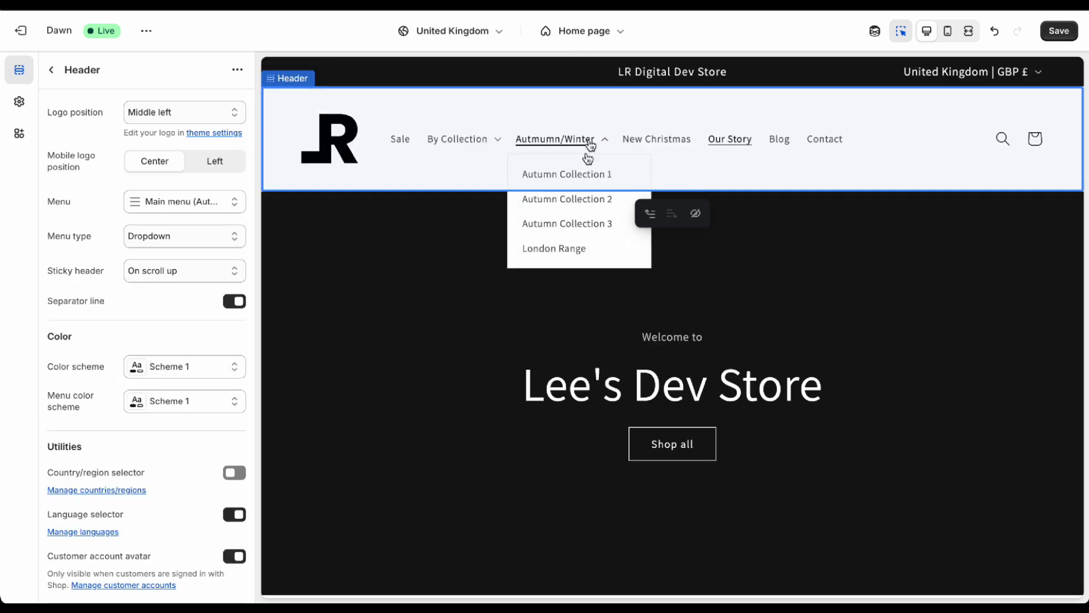
click(479, 33)
click(392, 111)
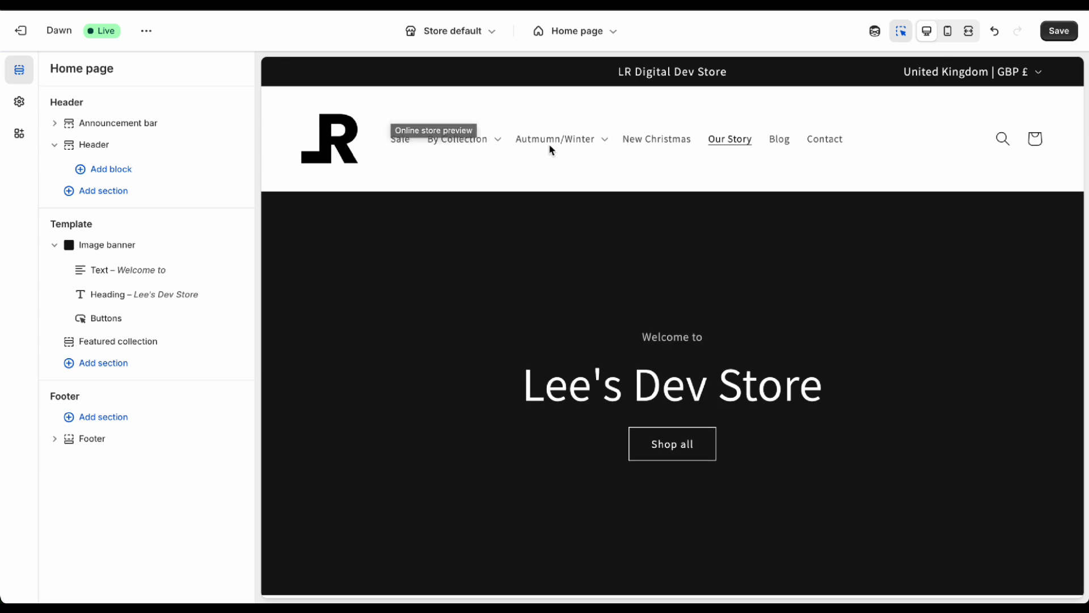
click(558, 140)
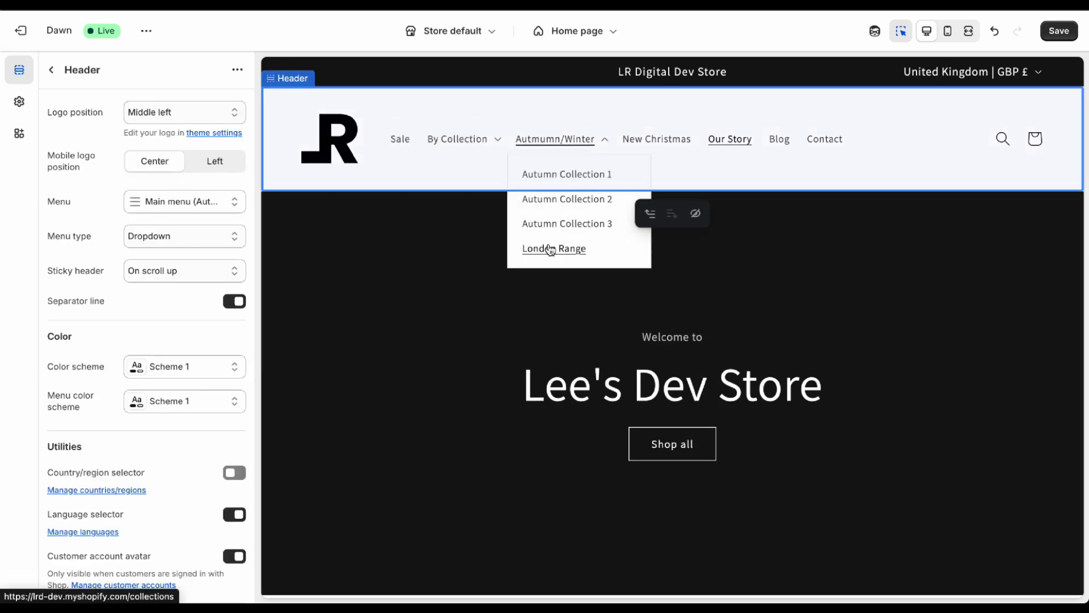
click(474, 238)
scroll(477, 227, down, 2)
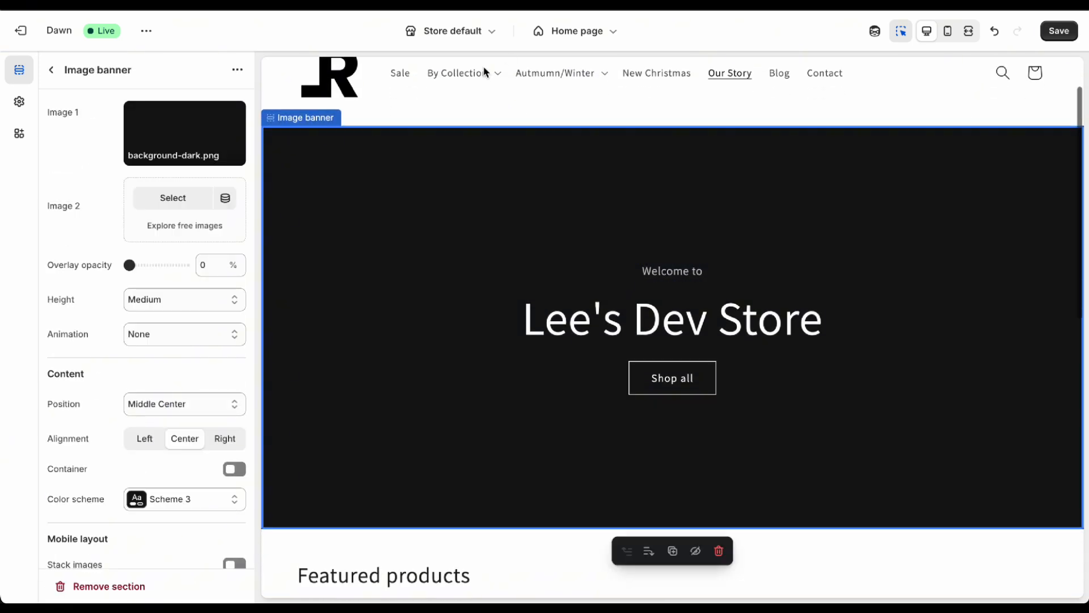
Return the theme customization to the Spain market and show the list of available markets
click(462, 40)
click(395, 133)
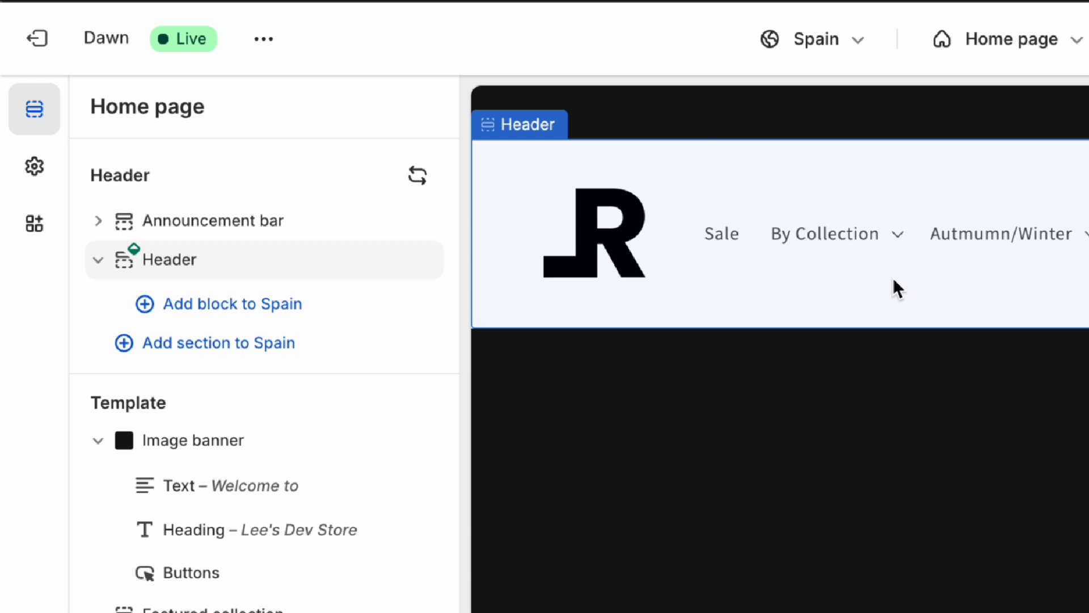
click(822, 59)
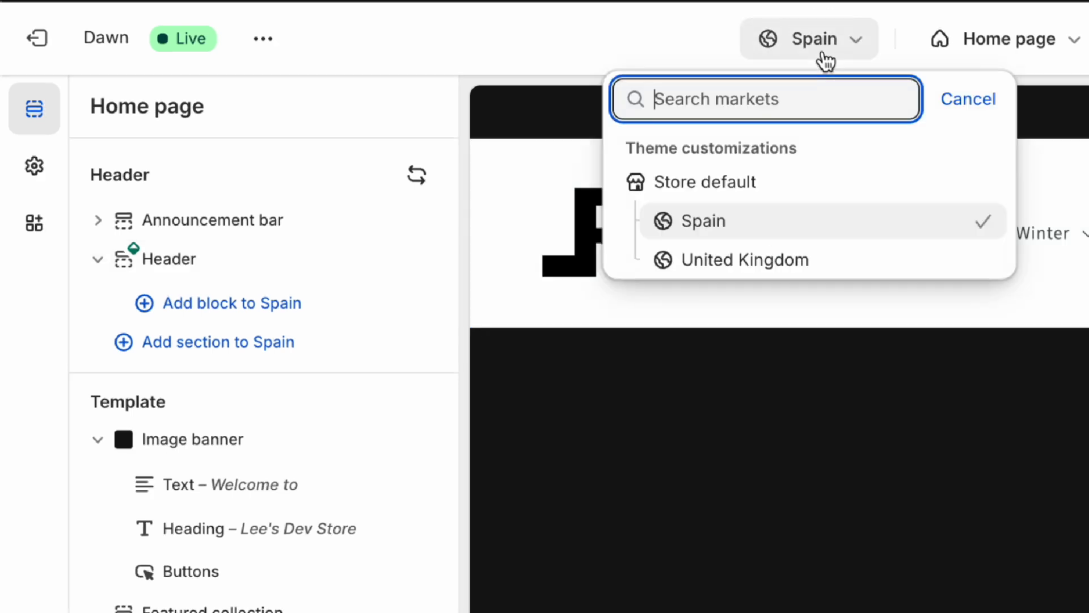
Open the Spain header's settings and reset its customized menu to the store default
click(184, 273)
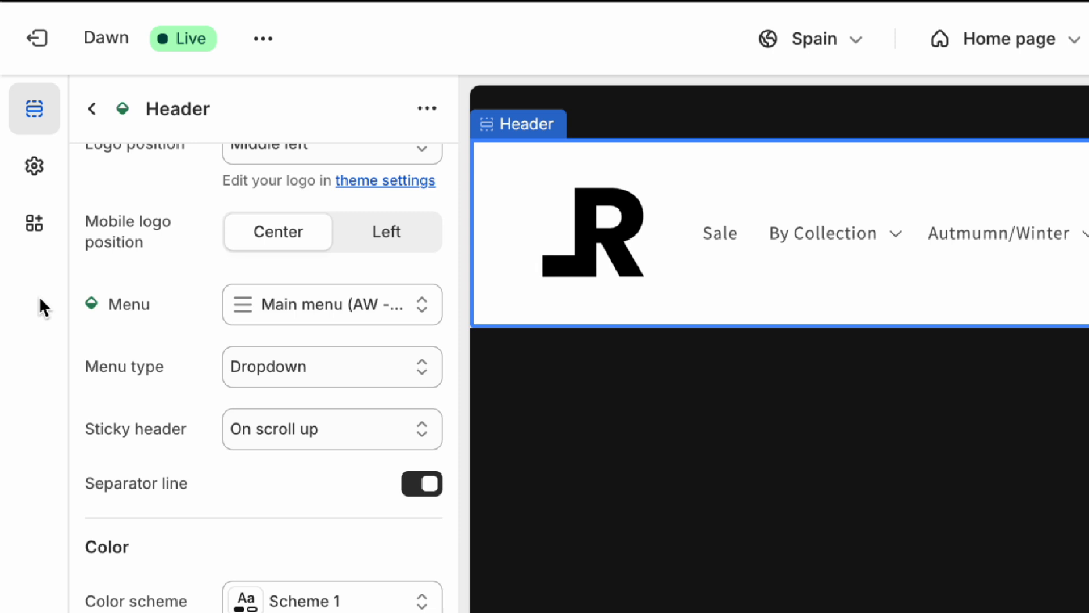
scroll(98, 309, down, 1)
click(98, 306)
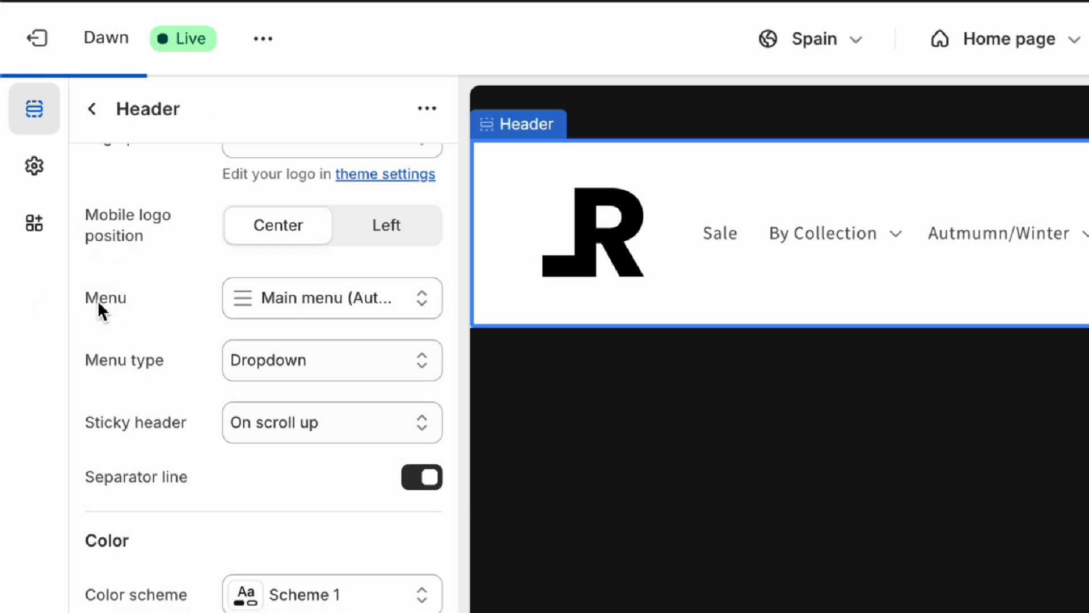
Set the Spain header's menu to "Main menu (AW - Spain)" again and save the theme
click(359, 306)
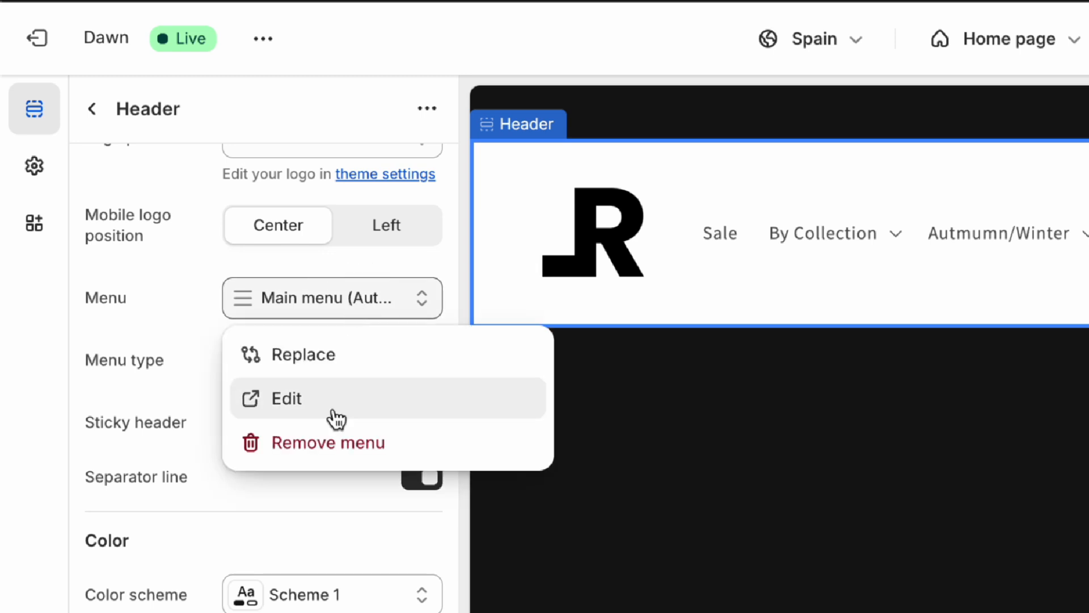
click(301, 354)
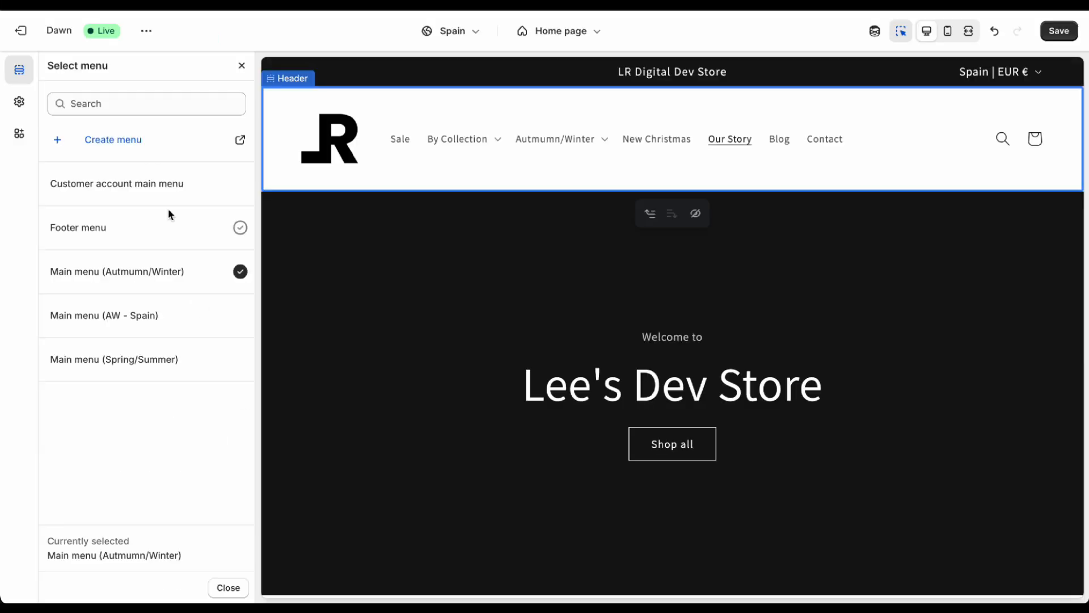
click(174, 332)
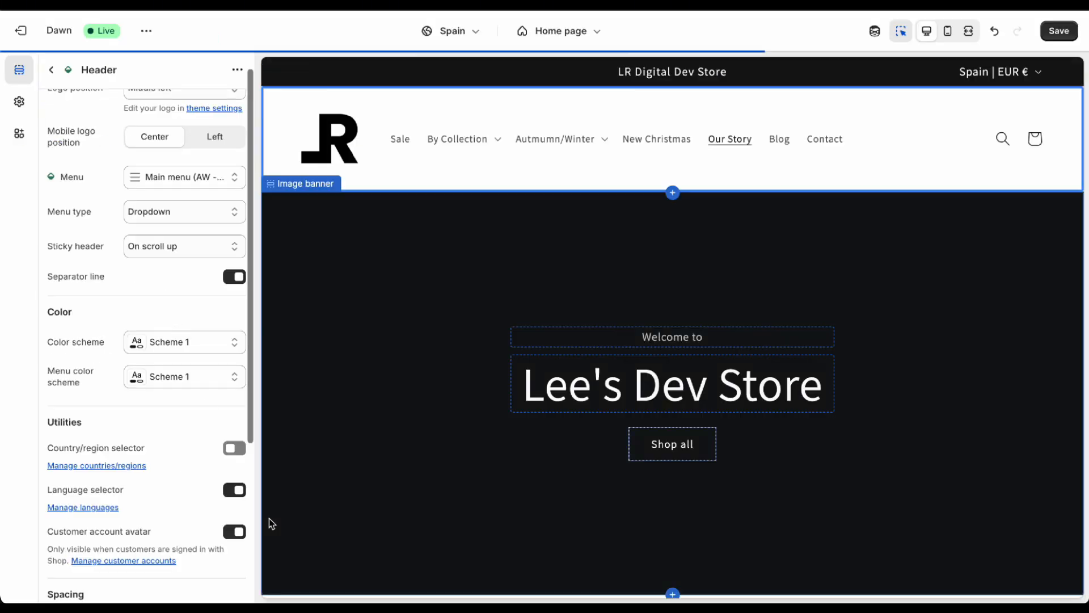
click(1058, 31)
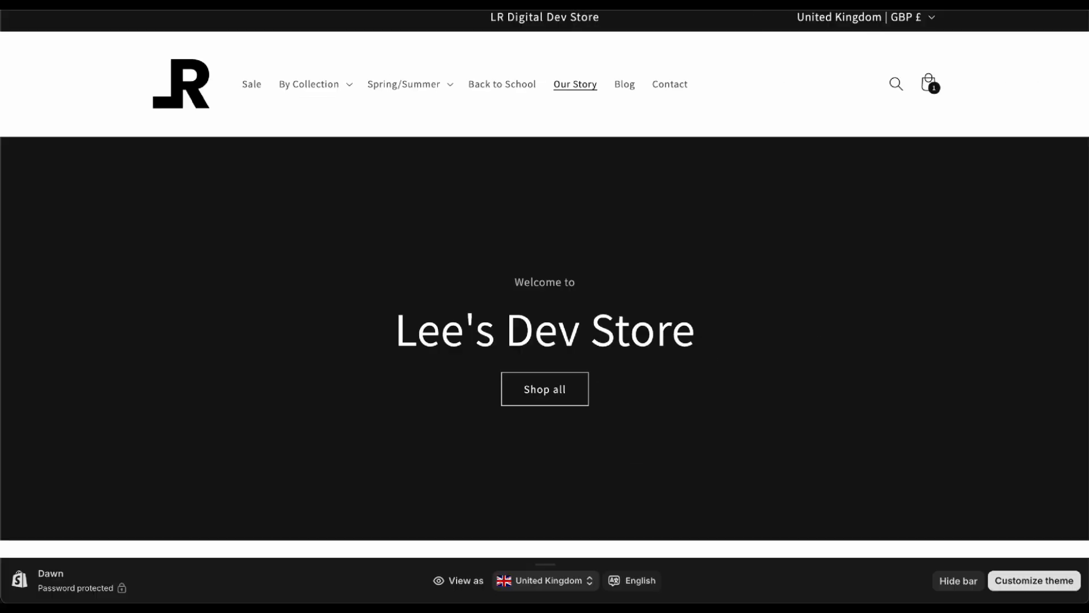
Reload the storefront and check the Autmumn/Winter dropdown in the header for the United Kingdom
key(super+r)
scroll(352, 152, up, 1)
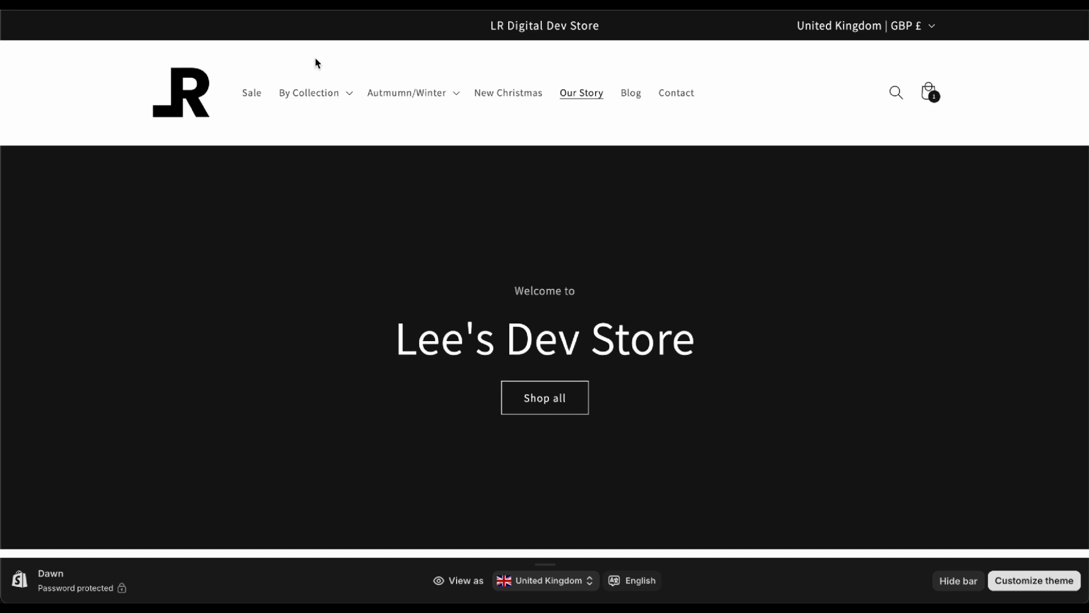
click(447, 104)
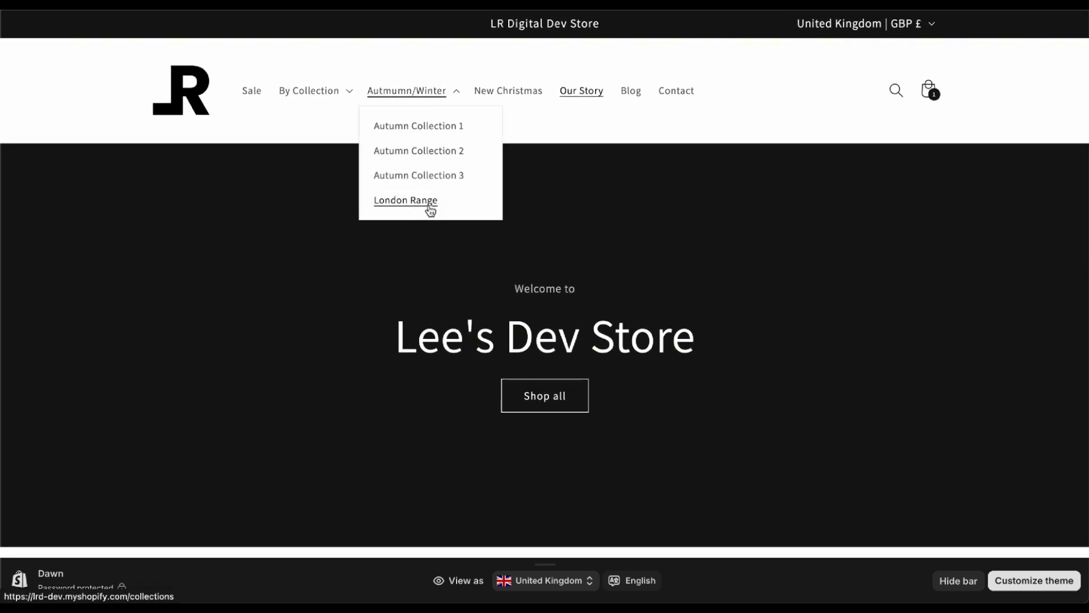
click(556, 140)
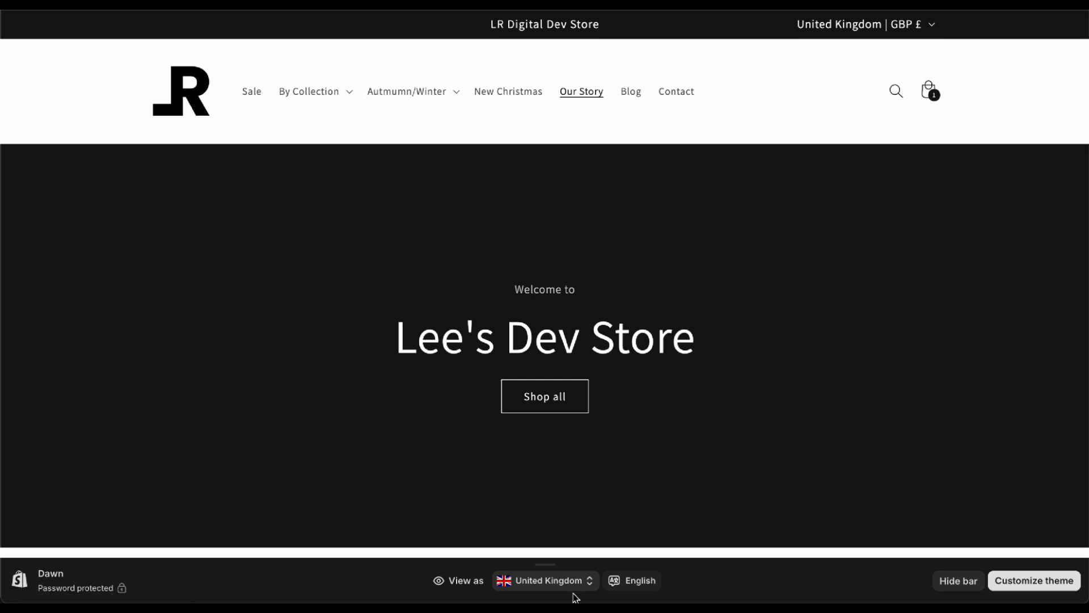
View the storefront as Spain and compare its Autmumn/Winter dropdown with the one for the United Kingdom
scroll(560, 586, down, 1)
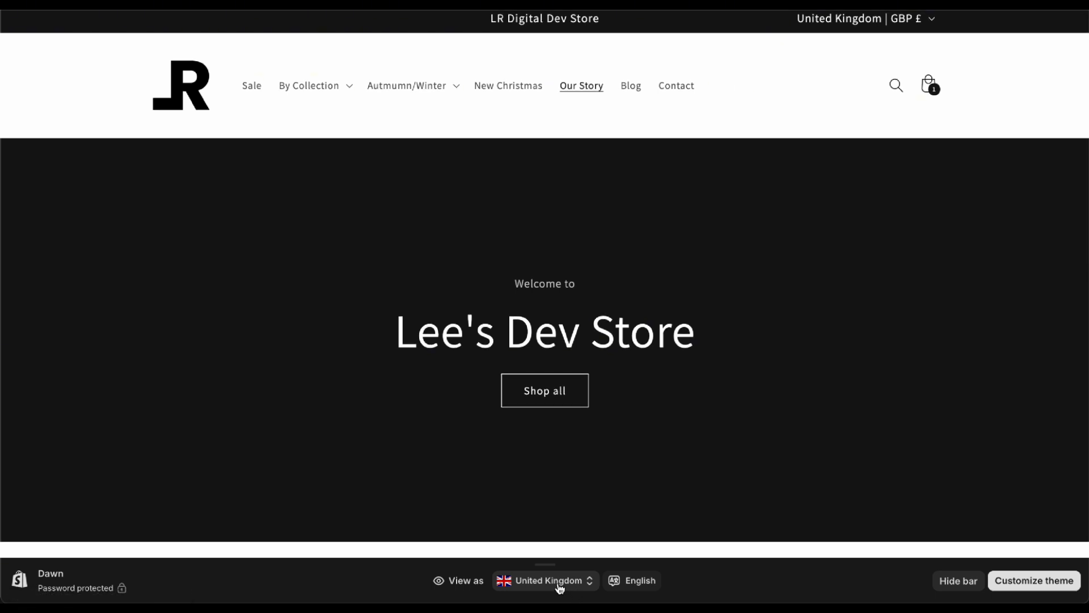
click(560, 587)
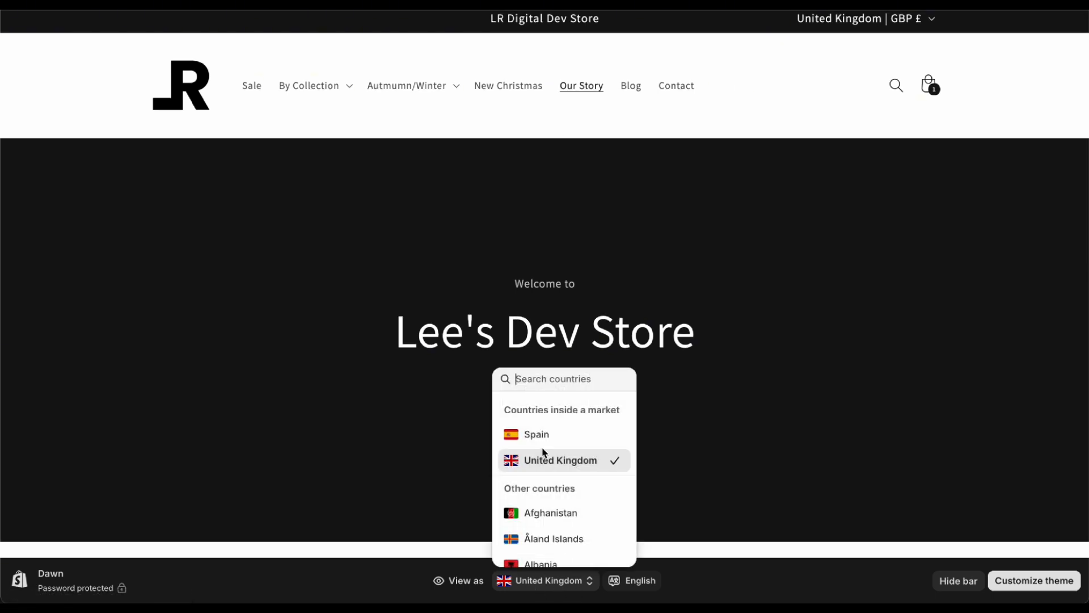
scroll(539, 440, down, 1)
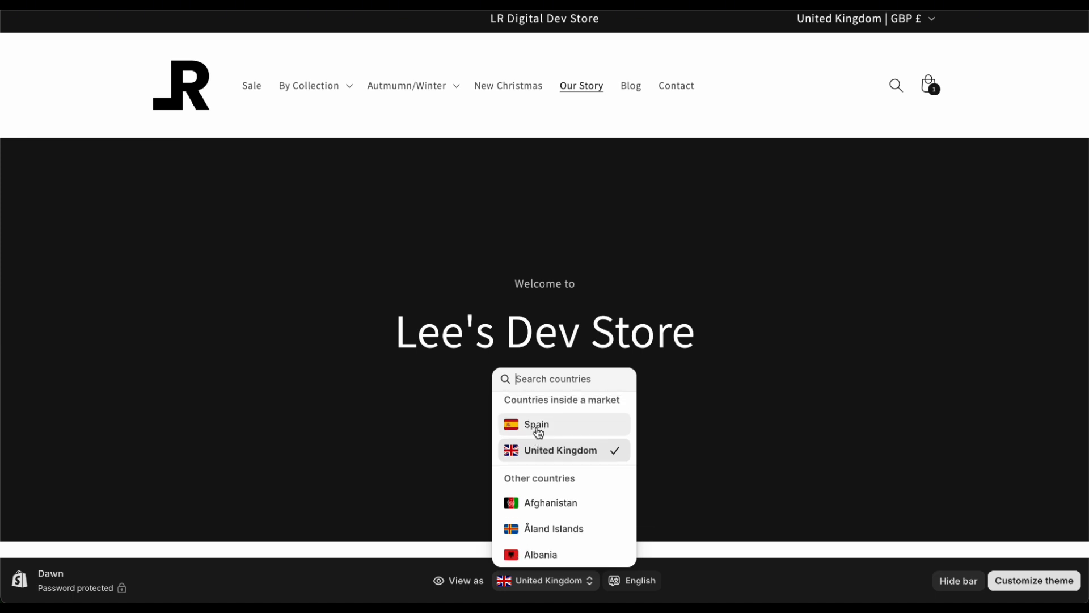
click(539, 433)
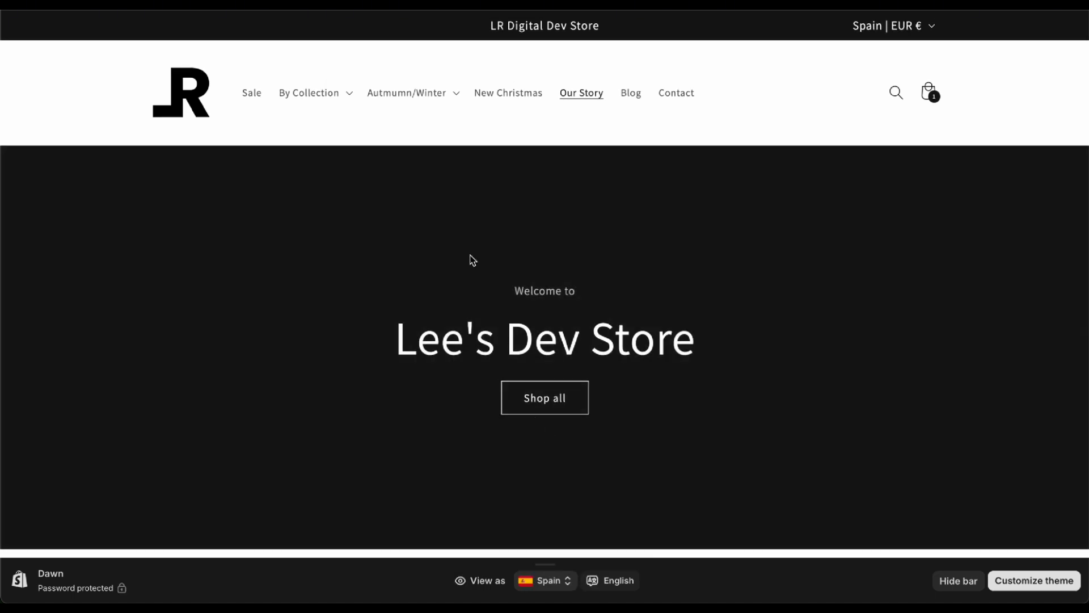
click(445, 102)
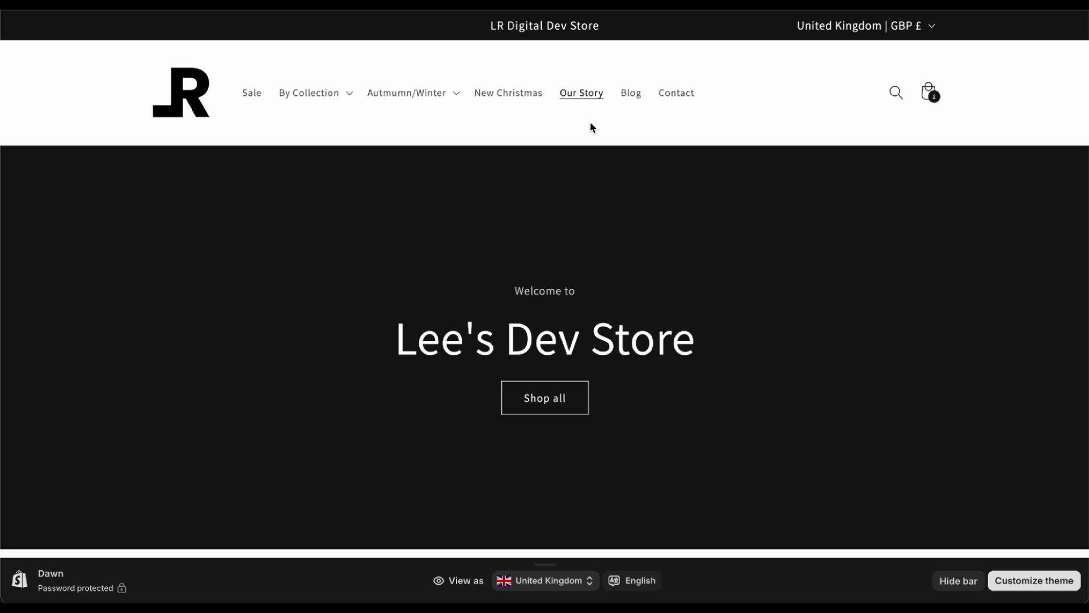
click(454, 102)
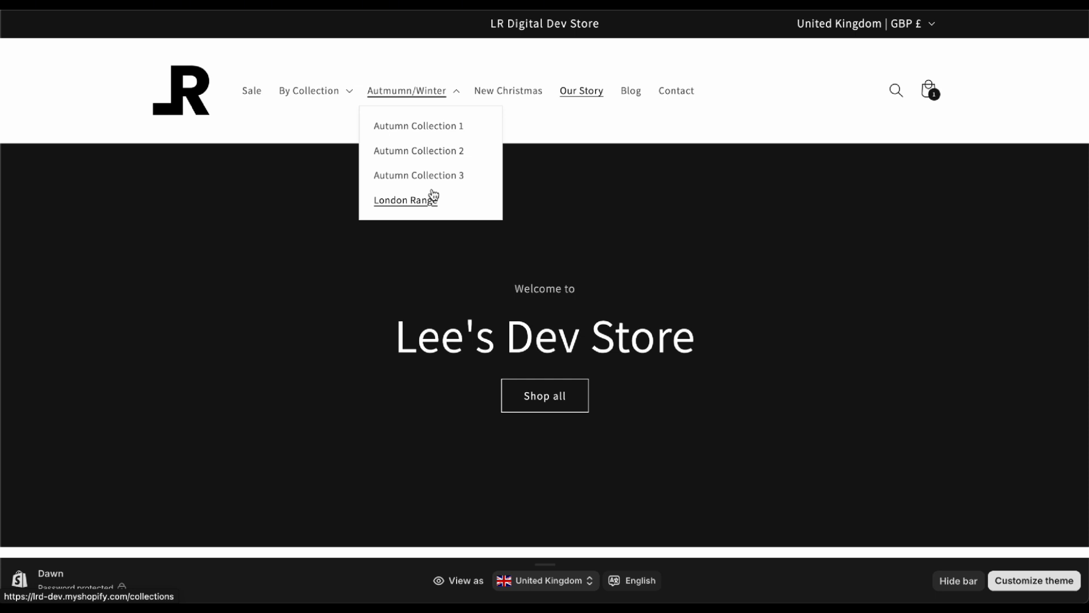
click(344, 99)
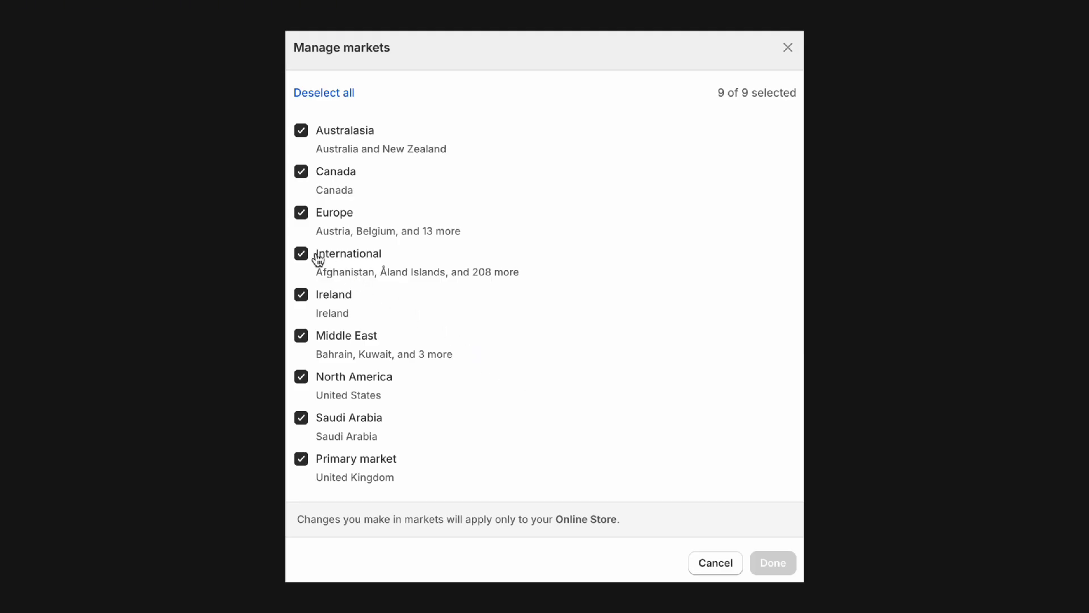
Exclude the International, Europe and Canada markets from the Online Store market selection and apply the change
click(301, 253)
click(300, 214)
click(301, 172)
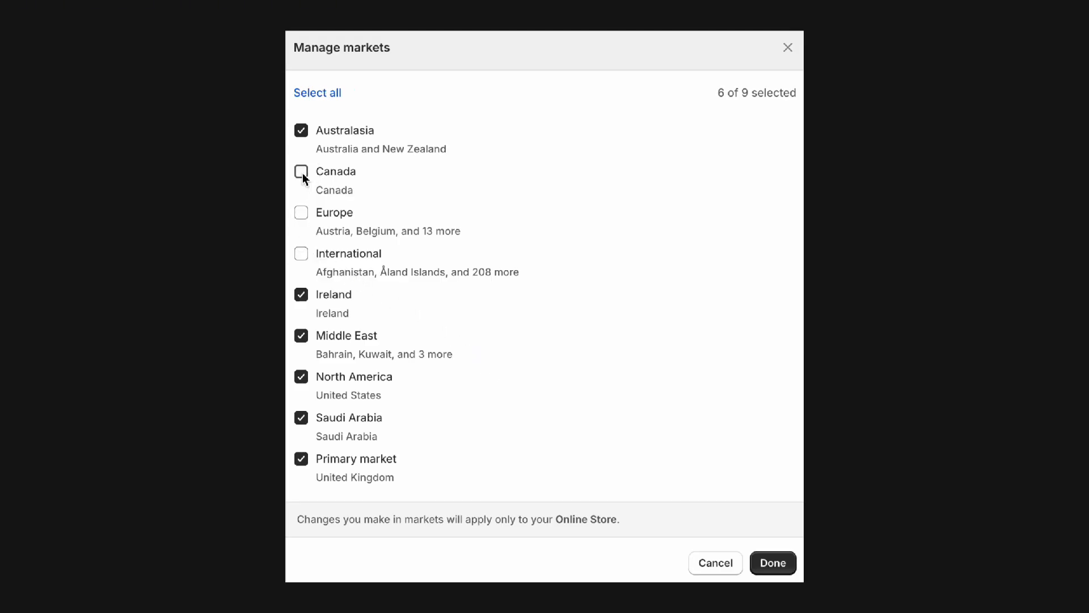
click(763, 562)
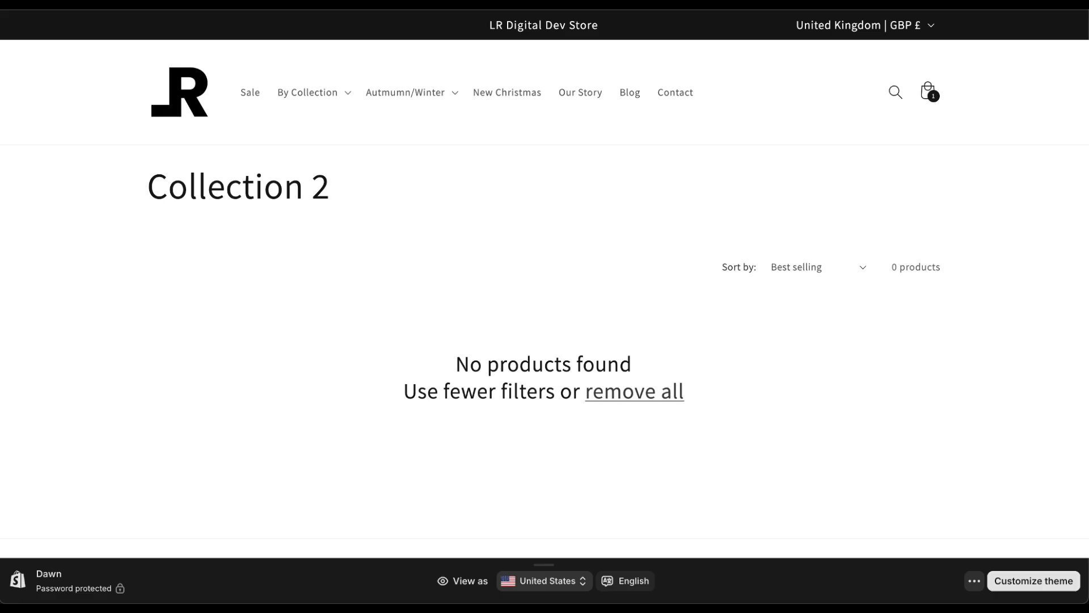